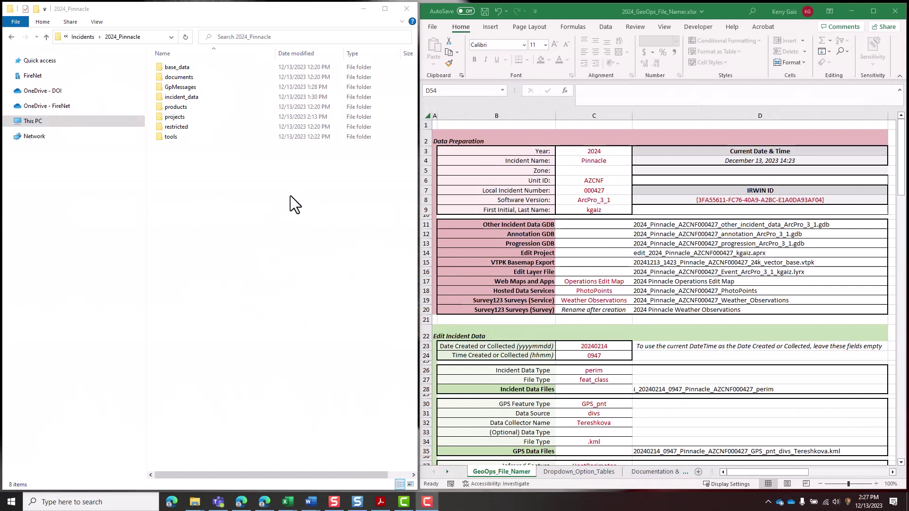
- Open 2024_ProProjectTemplate.aprx from the projects folder and show its Project backstage page
double_click(211, 116)
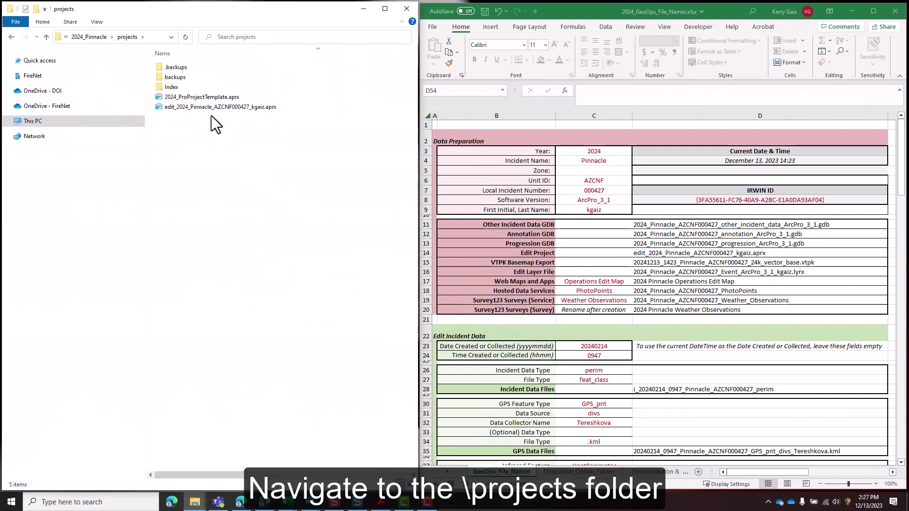
left_click(206, 98)
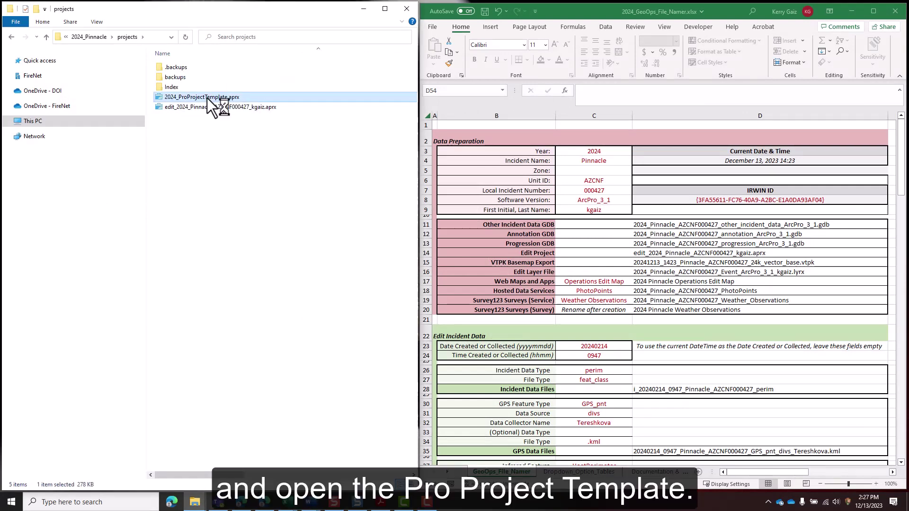
key("Return")
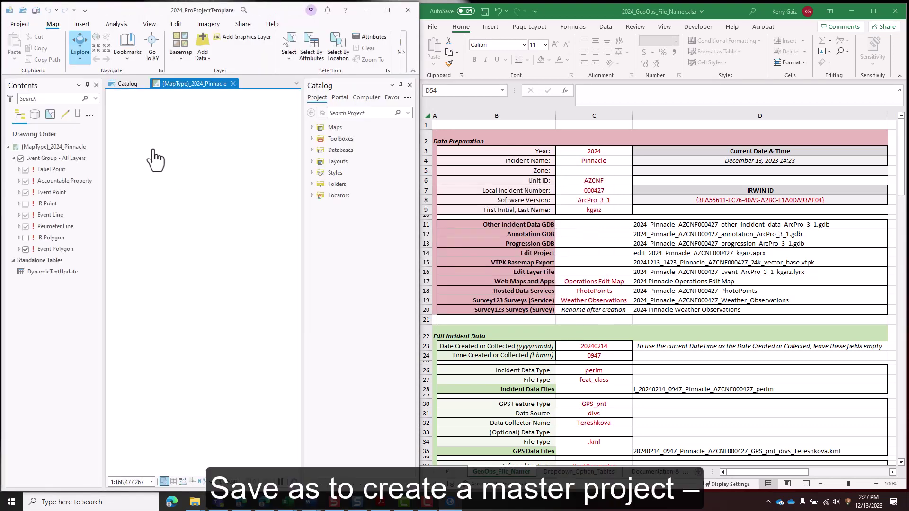
left_click(20, 23)
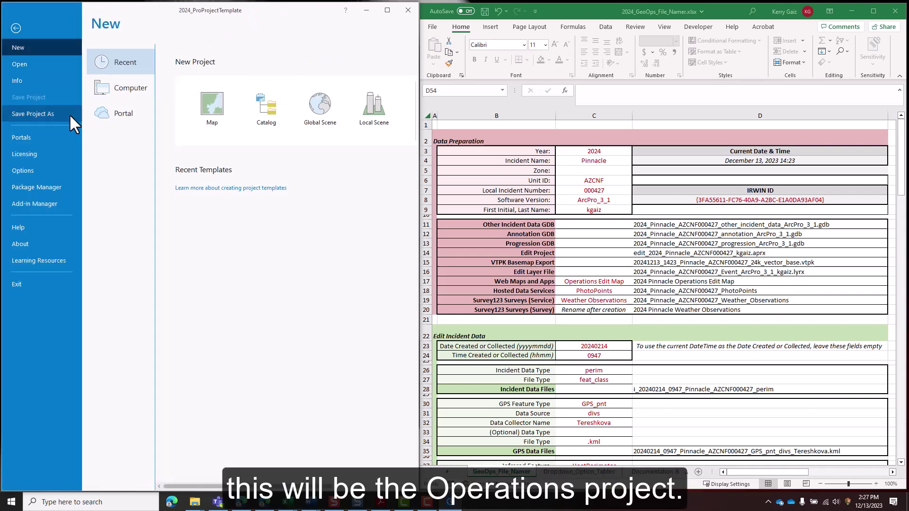
- Begin saving the project under a new name, and set Product Type in C53 to ops
left_click(69, 113)
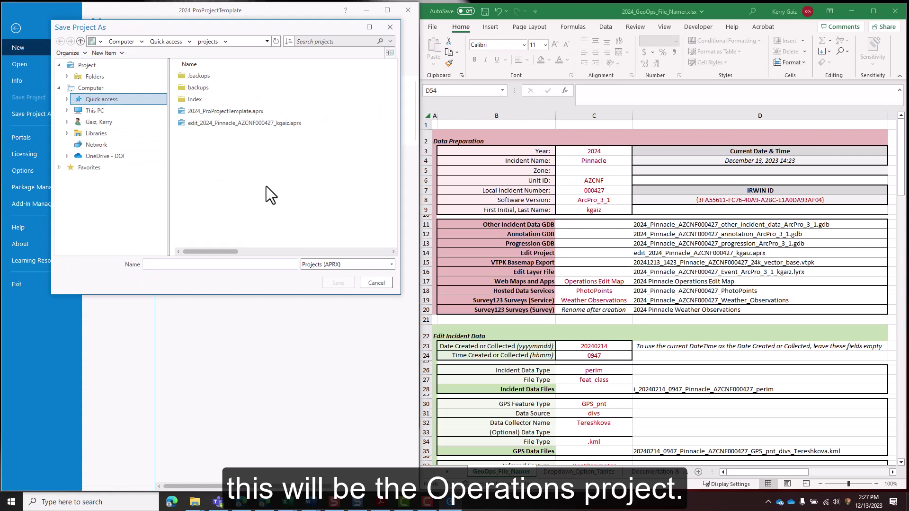
left_click(659, 264)
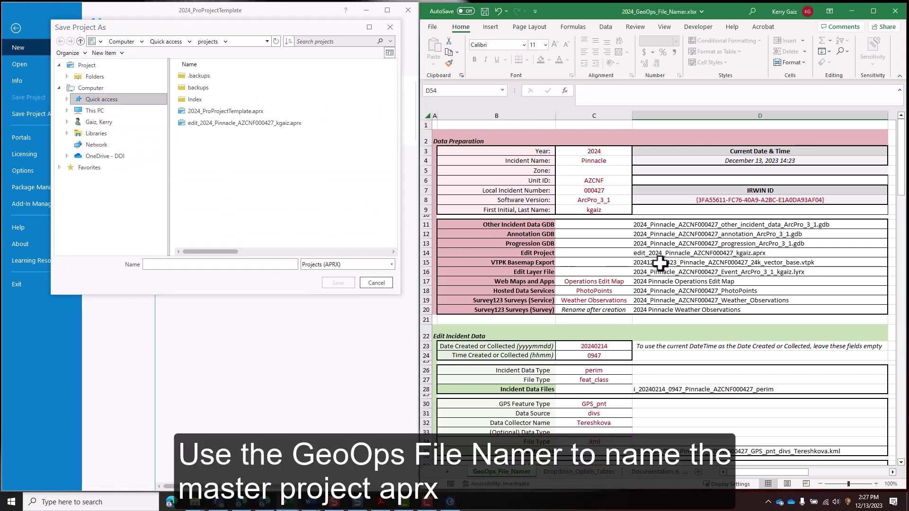
scroll(660, 263, "down", 13)
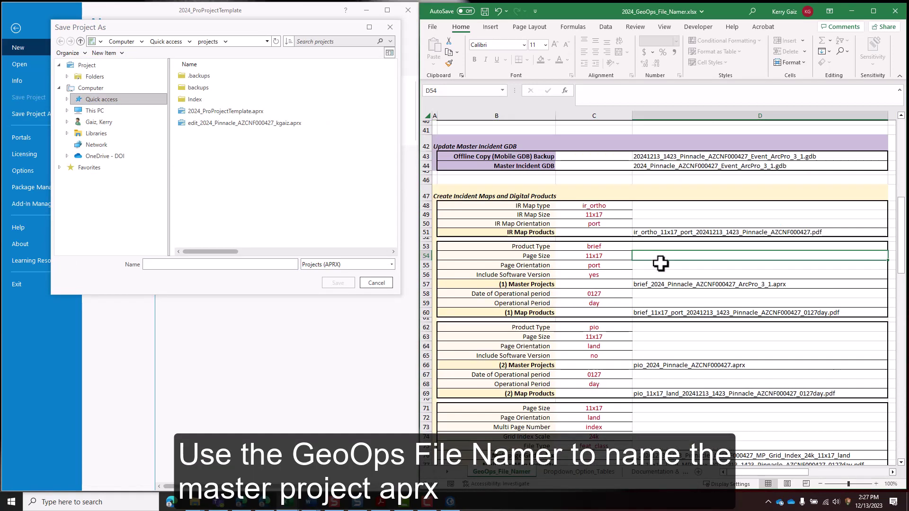
scroll(660, 263, "down", 2)
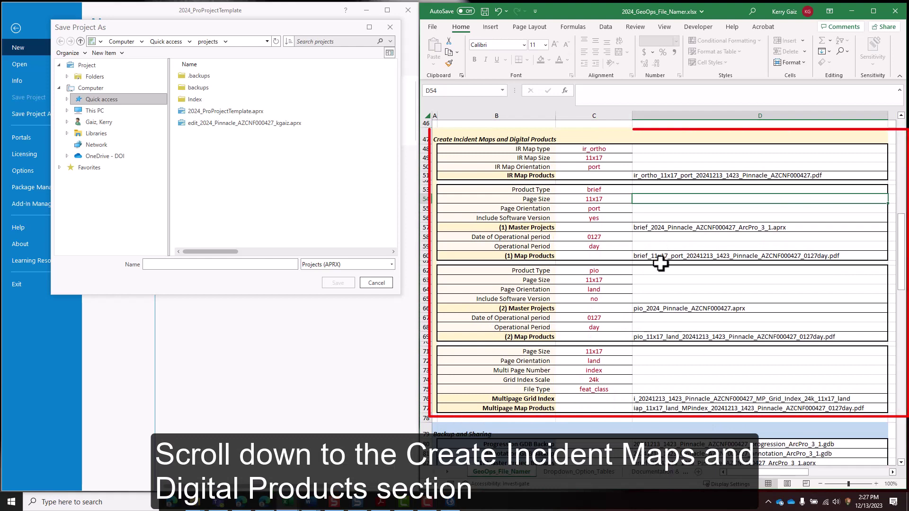
left_click(627, 190)
left_click(636, 190)
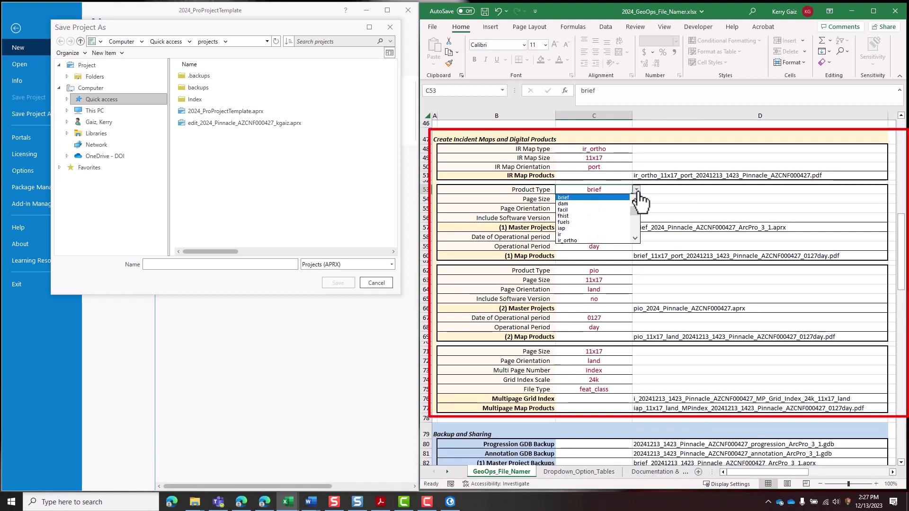
left_click(634, 239)
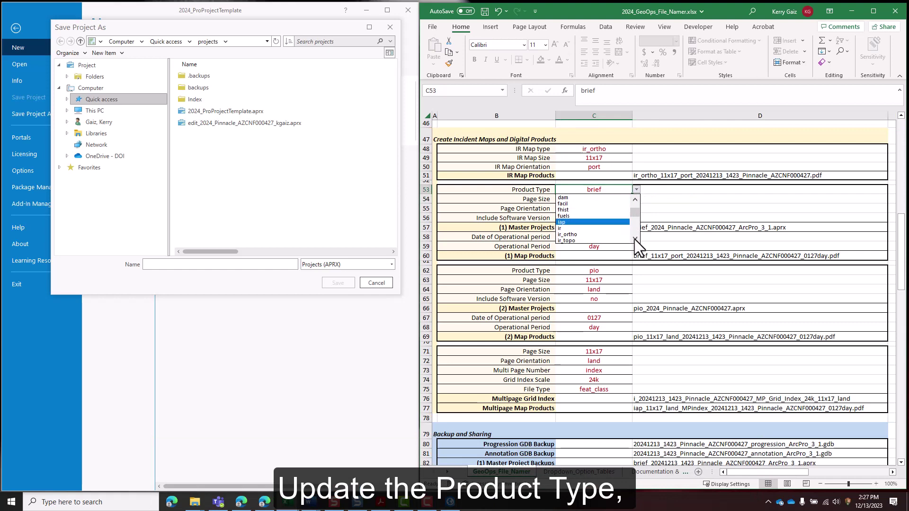
left_click(634, 239)
left_click(635, 239)
left_click(610, 231)
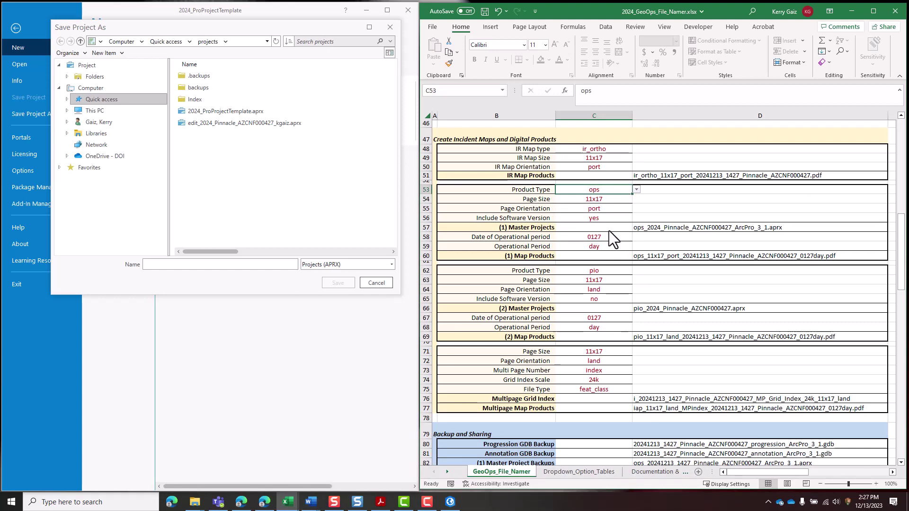
- Set Page Size to arch_e and Page Orientation to land, then copy the generated name in D57
left_click(619, 200)
left_click(636, 199)
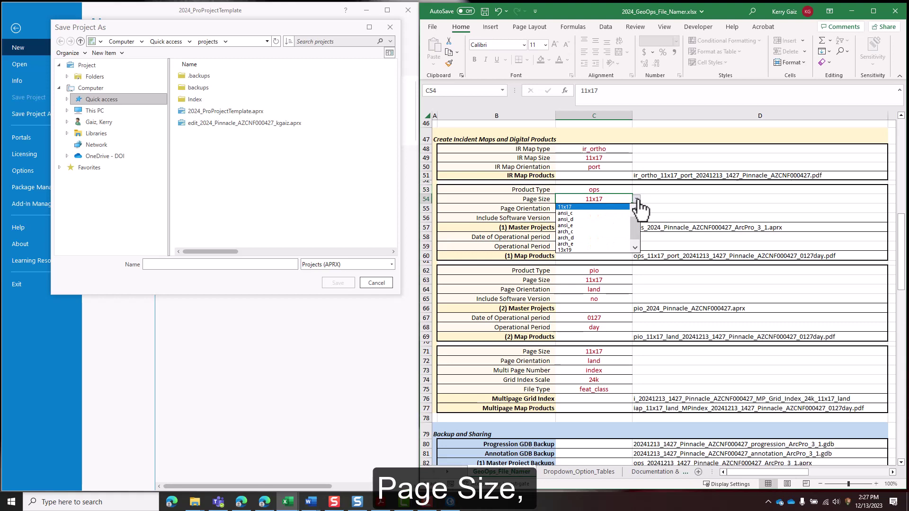
left_click(586, 244)
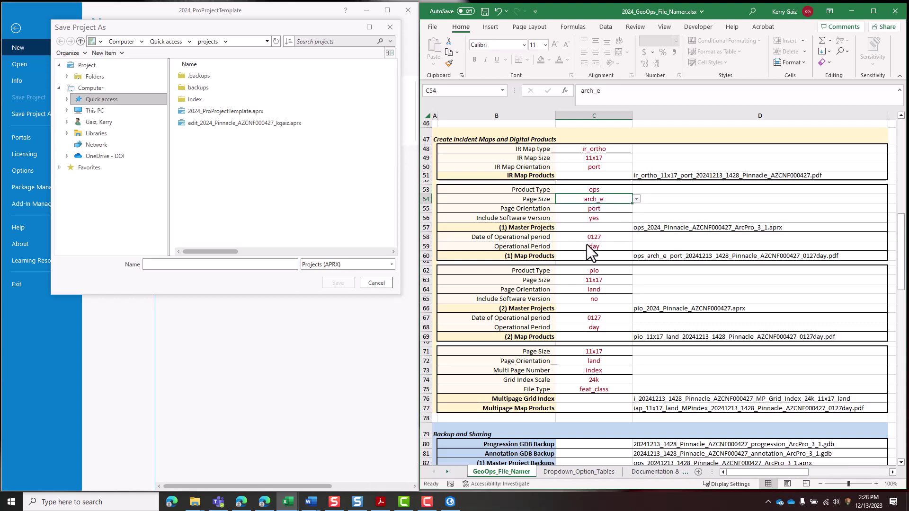
left_click(622, 209)
left_click(637, 209)
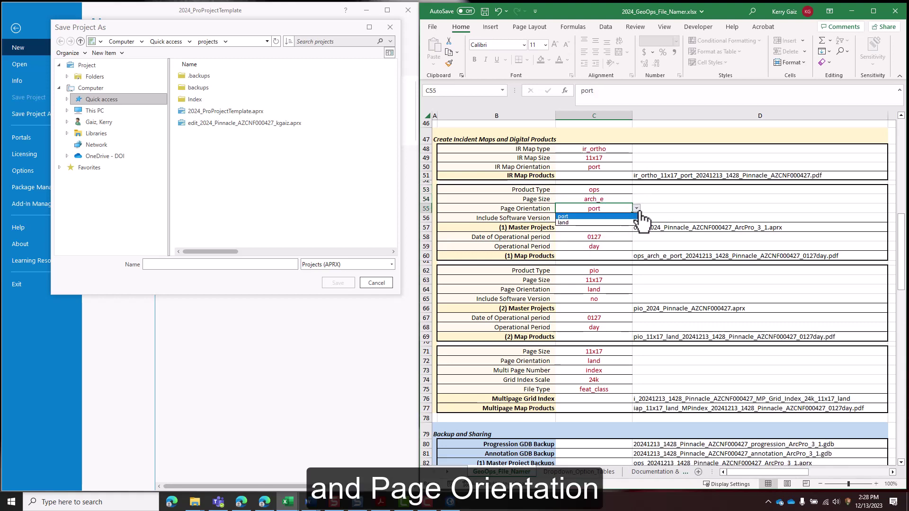
left_click(622, 222)
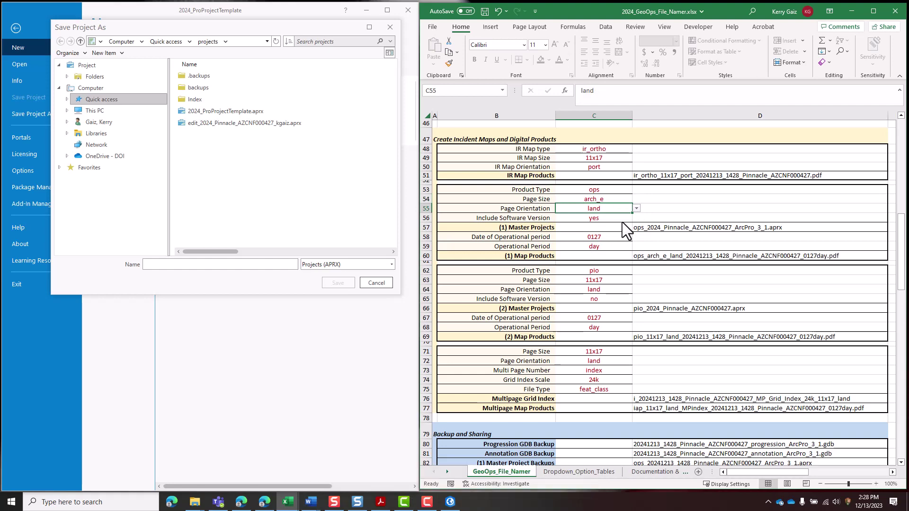
left_click(662, 229)
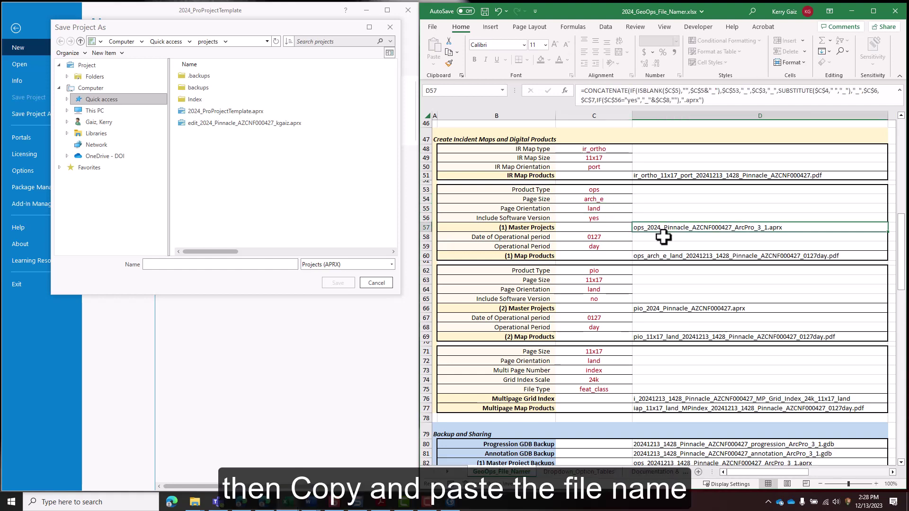
key("ctrl+c")
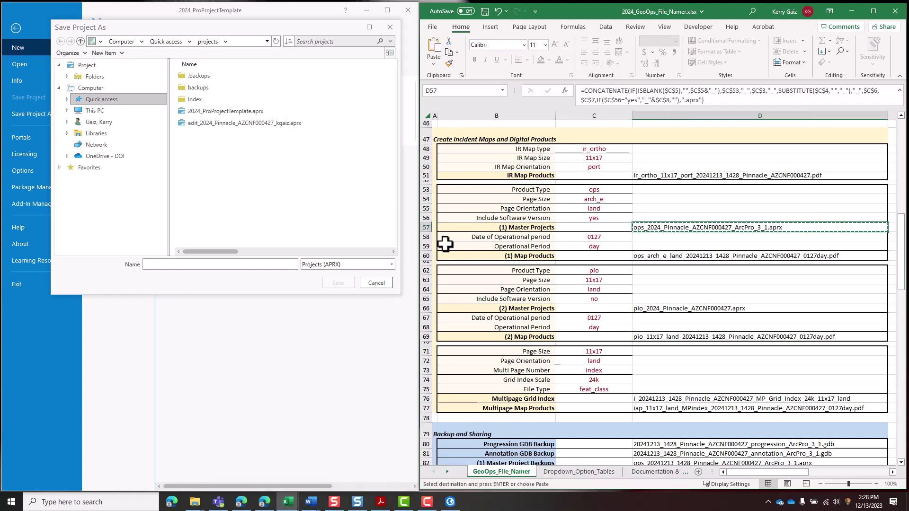
- Save the project as ops_2024_Pinnacle_AZCNF000427_ArcPro_3_1.aprx in the 2024_Pinnacle > projects folder
left_click(277, 265)
key("ctrl+v")
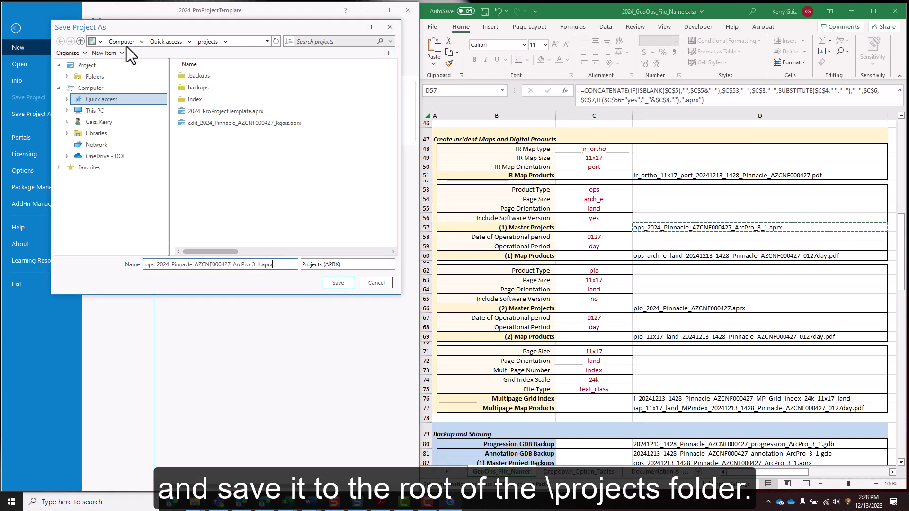
left_click(114, 78)
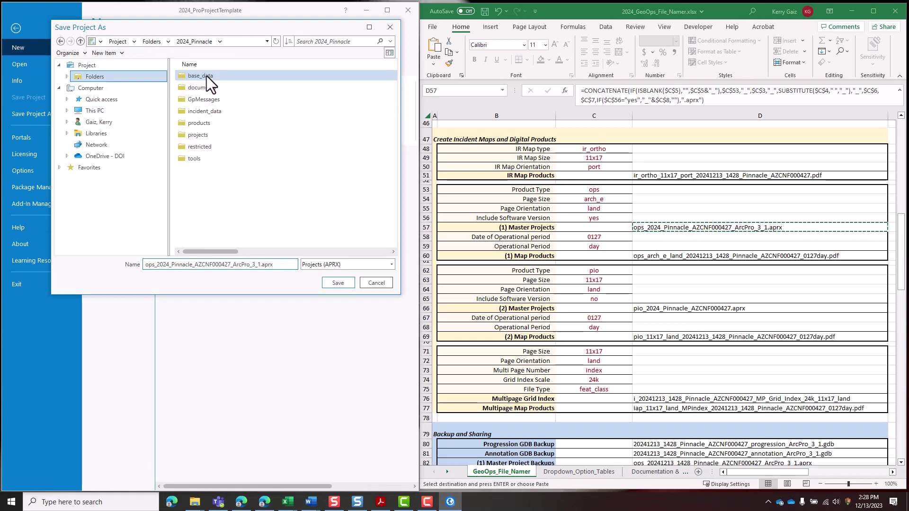
double_click(251, 135)
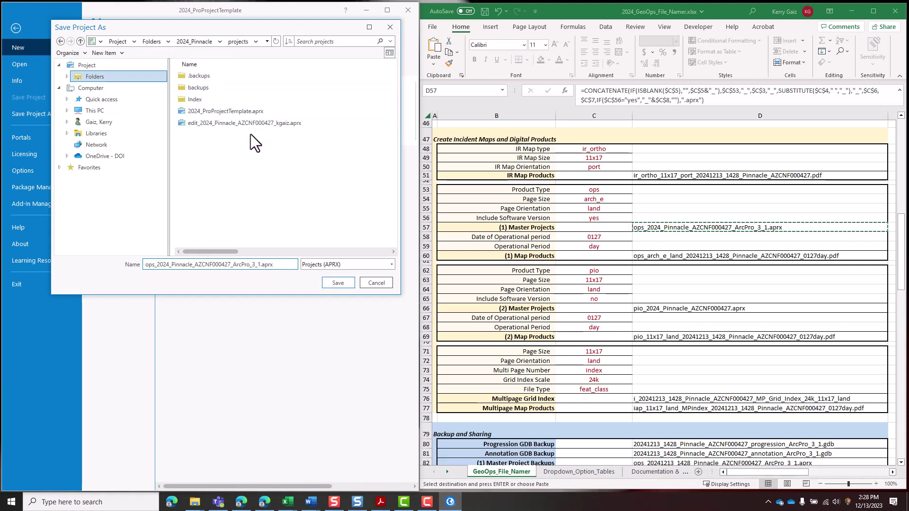
left_click(350, 281)
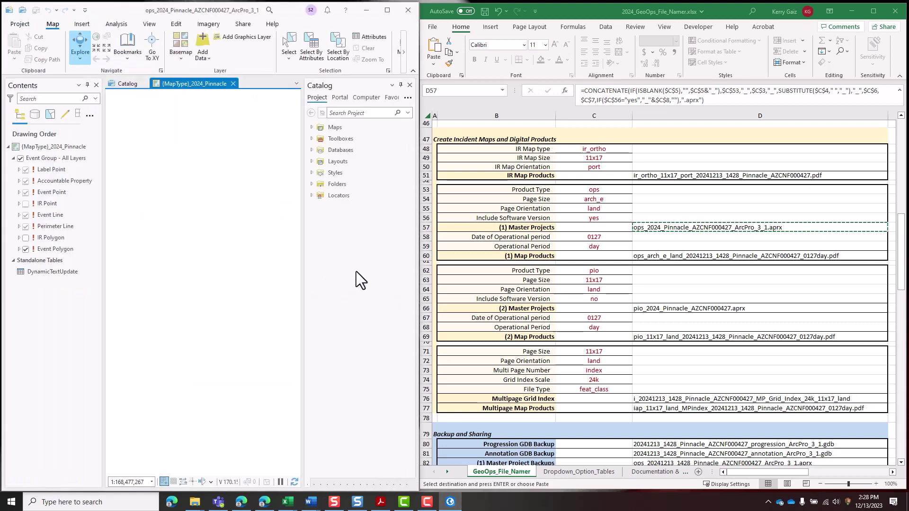
left_click(388, 10)
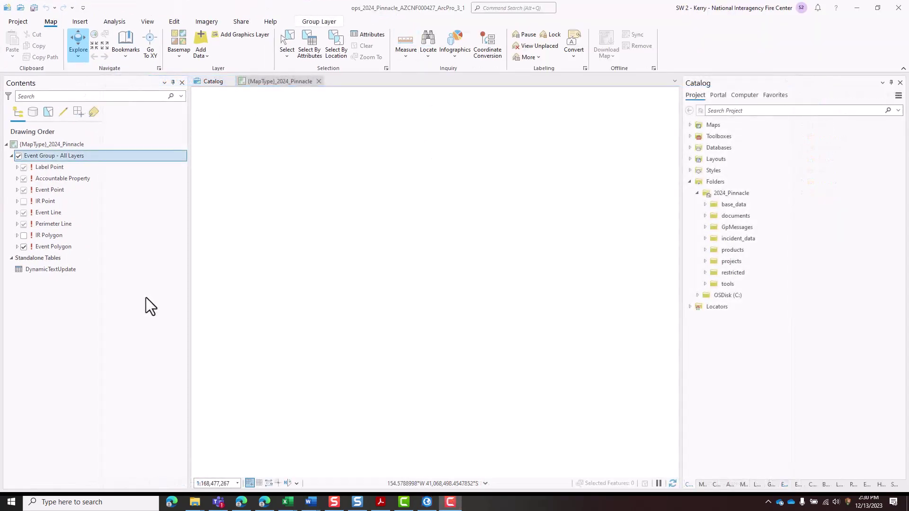
left_click(35, 141)
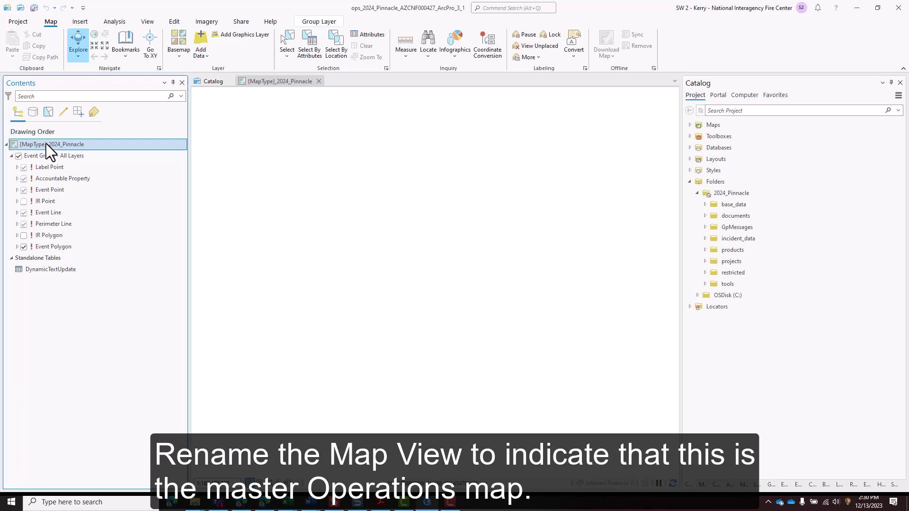
left_click(46, 145)
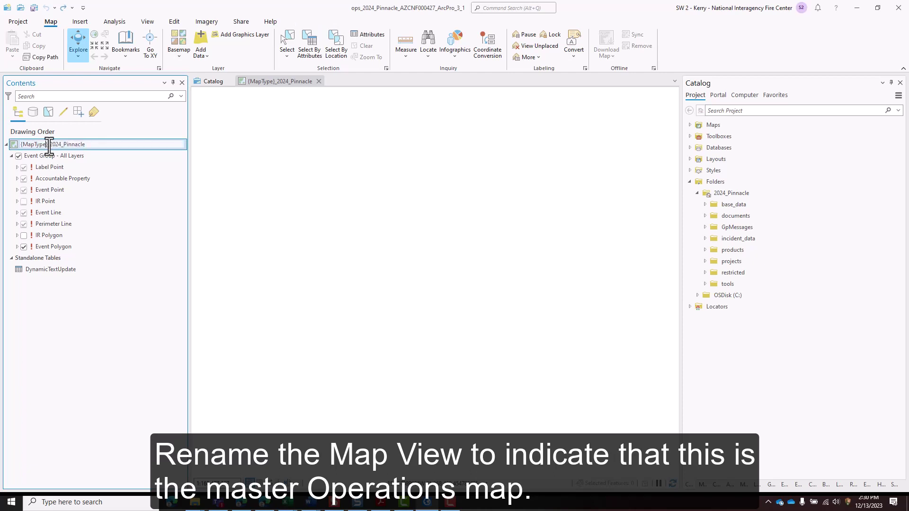
left_click_drag(47, 145, 14, 144)
type("ops")
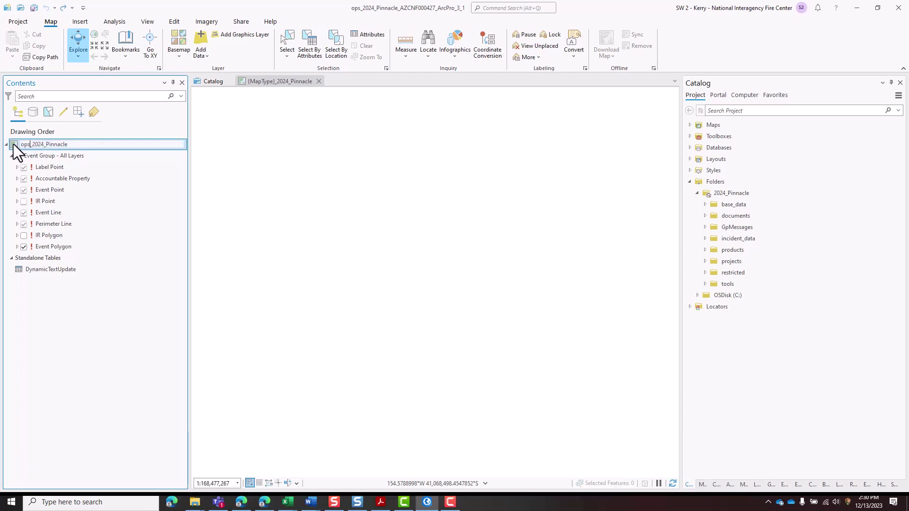
key("Return")
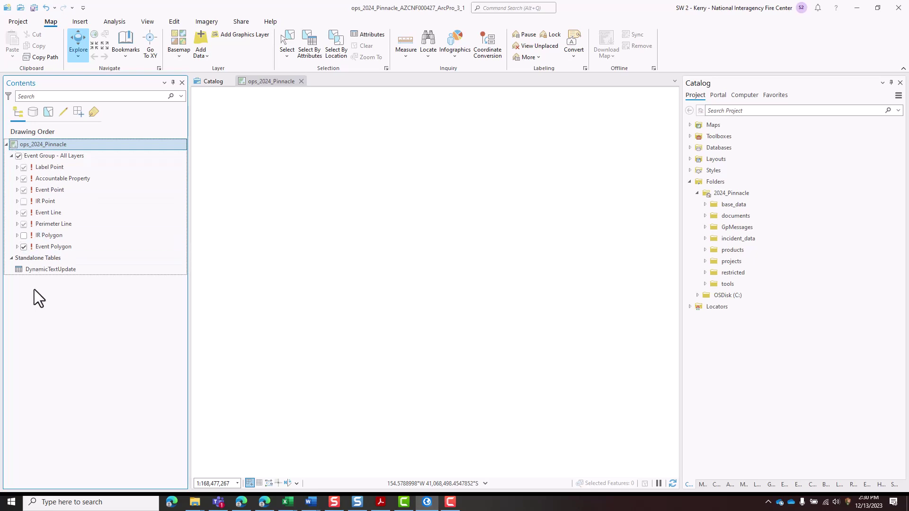
- Repair Label Point's broken source using LabelPoint in the incident_data Event geodatabase
left_click(32, 166)
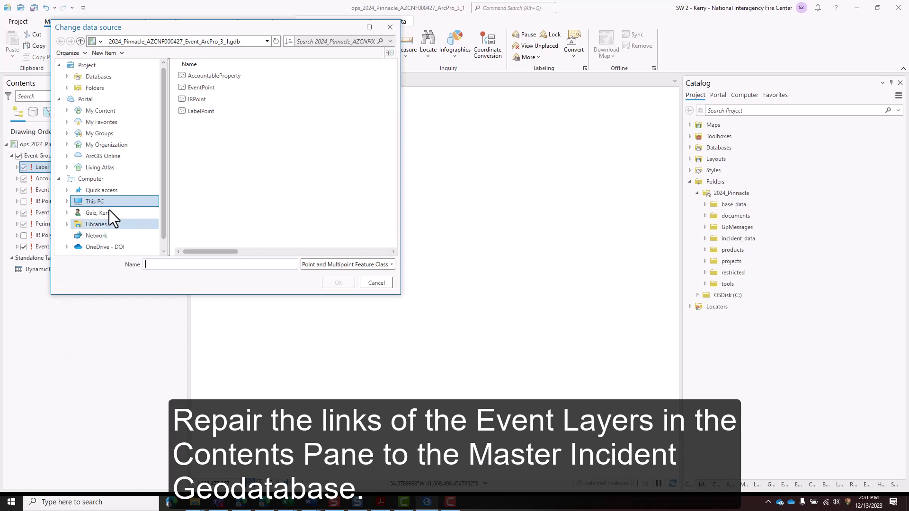
left_click(117, 88)
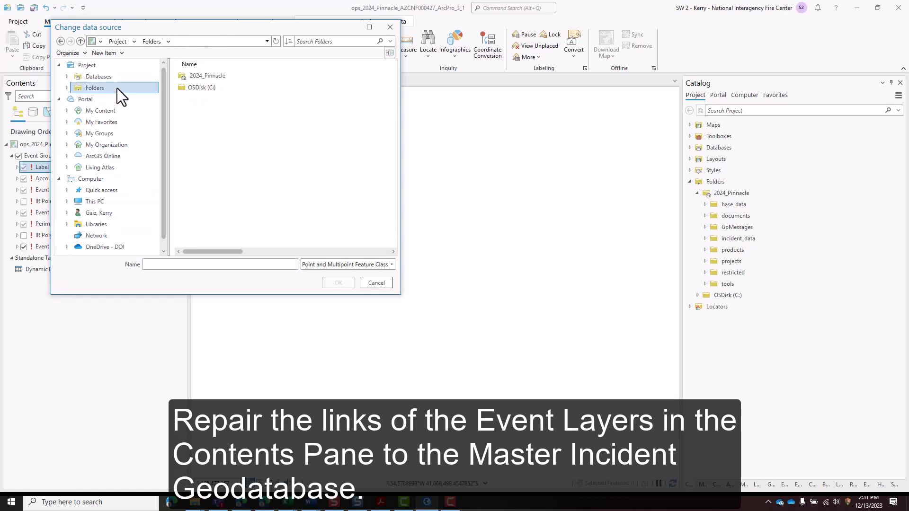
double_click(204, 75)
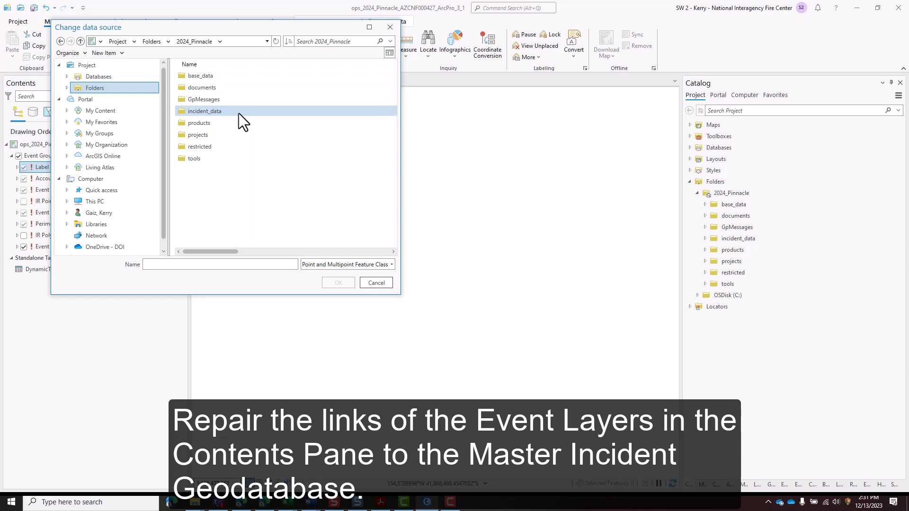
double_click(238, 113)
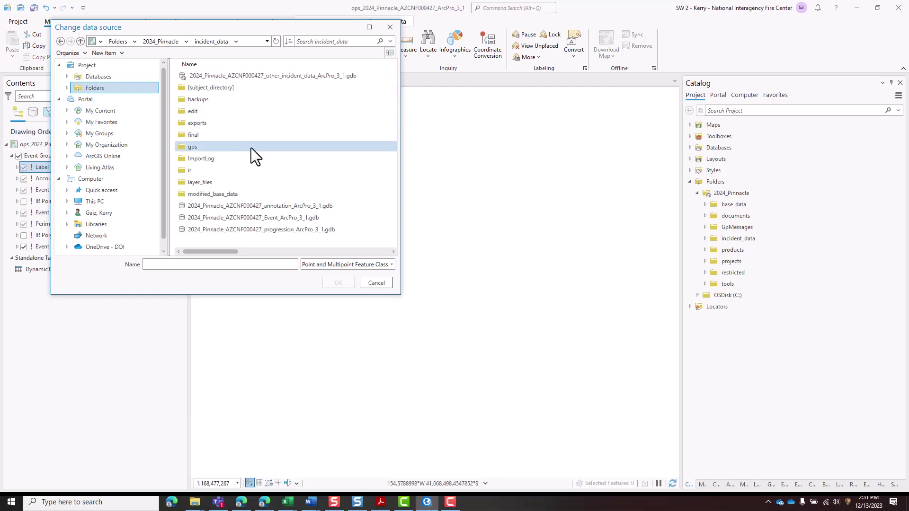
left_click(248, 217)
double_click(248, 218)
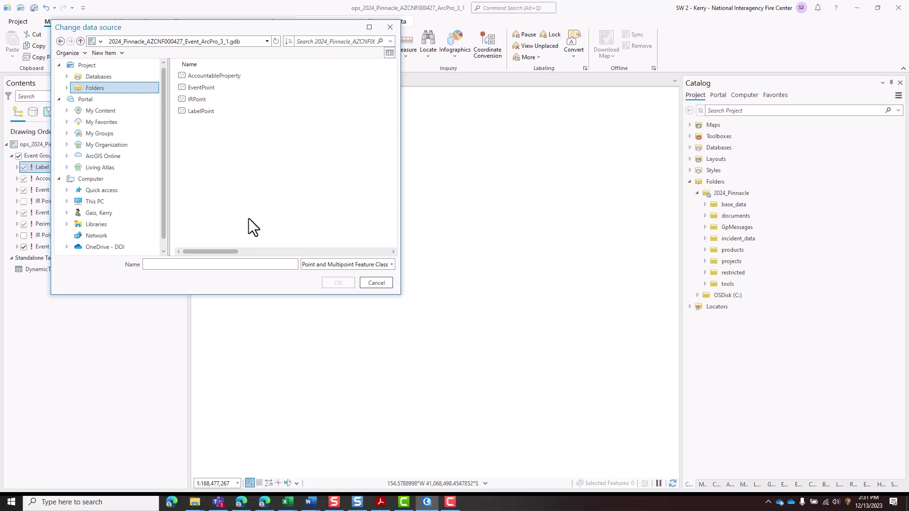
left_click(213, 112)
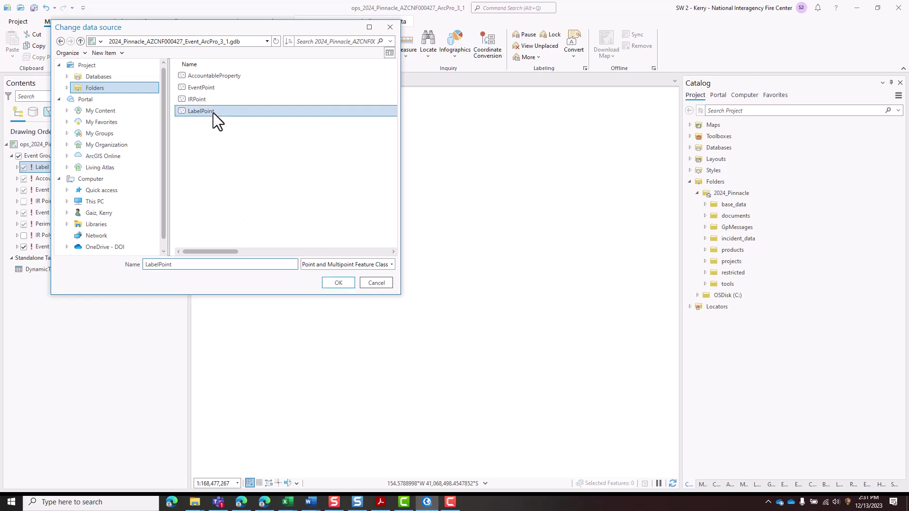
left_click(338, 282)
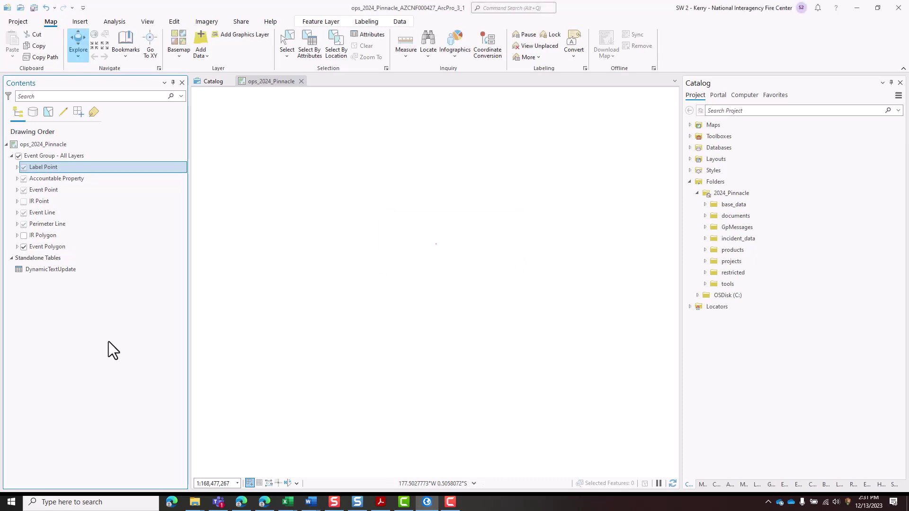
- Add the 24k vector tile package from base_data > basemaps to the map
left_click(704, 204)
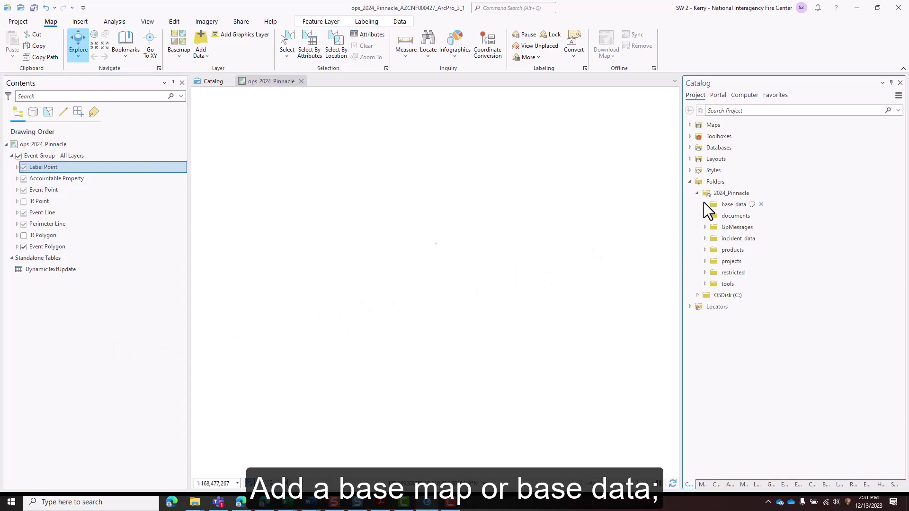
left_click(712, 215)
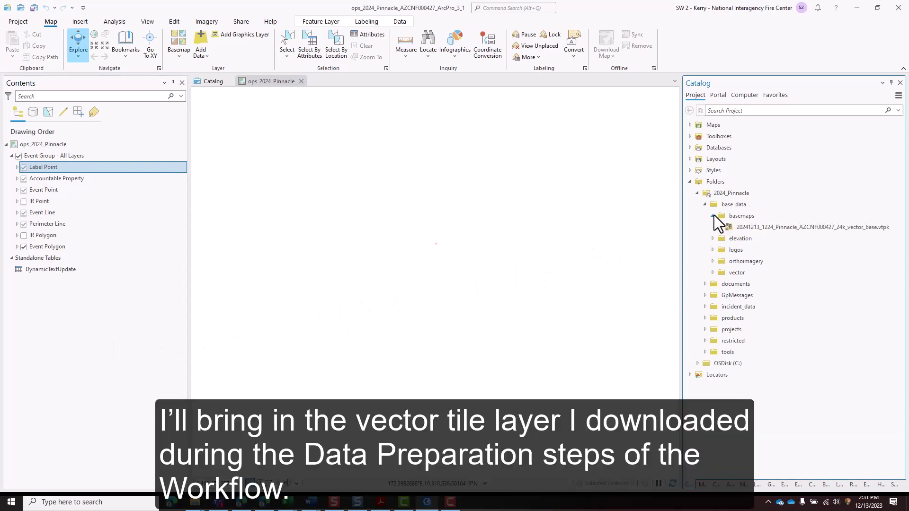
left_click_drag(750, 227, 47, 258)
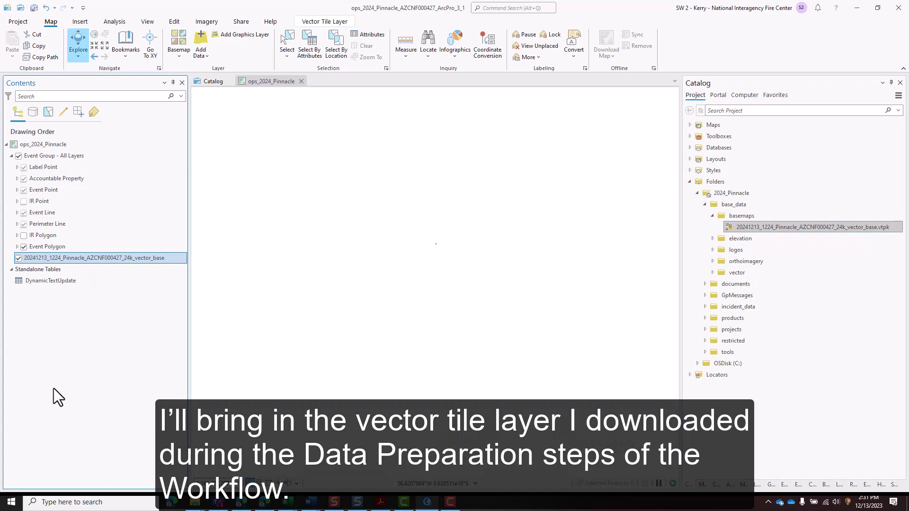
- Set the vector tile layer's Layer Blend to Multiply
left_click(328, 22)
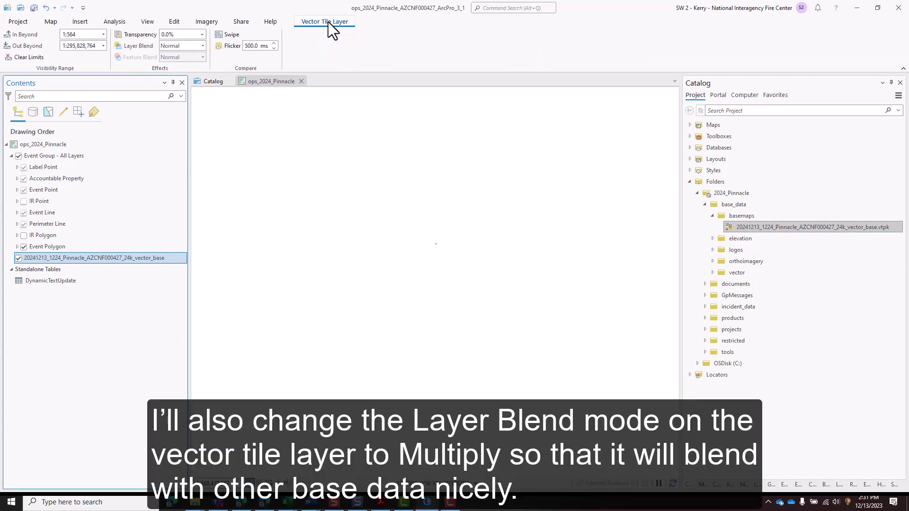
left_click(202, 45)
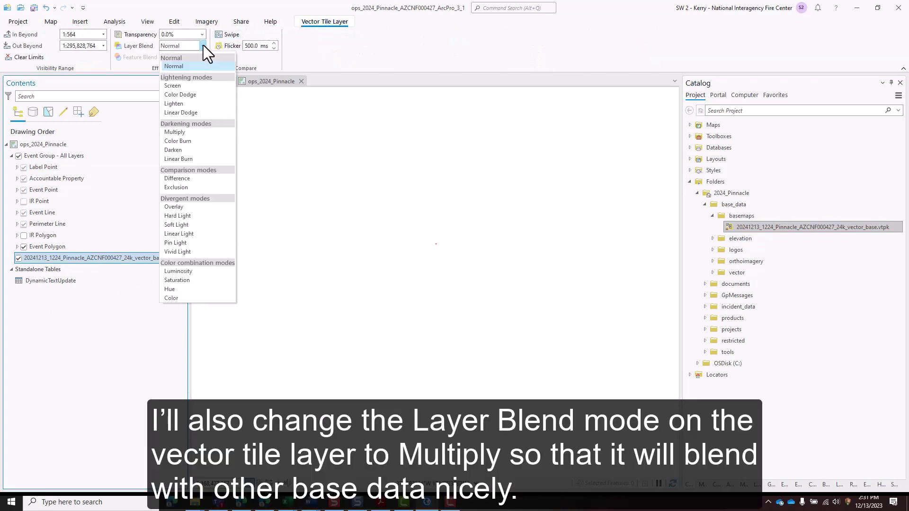
left_click(185, 132)
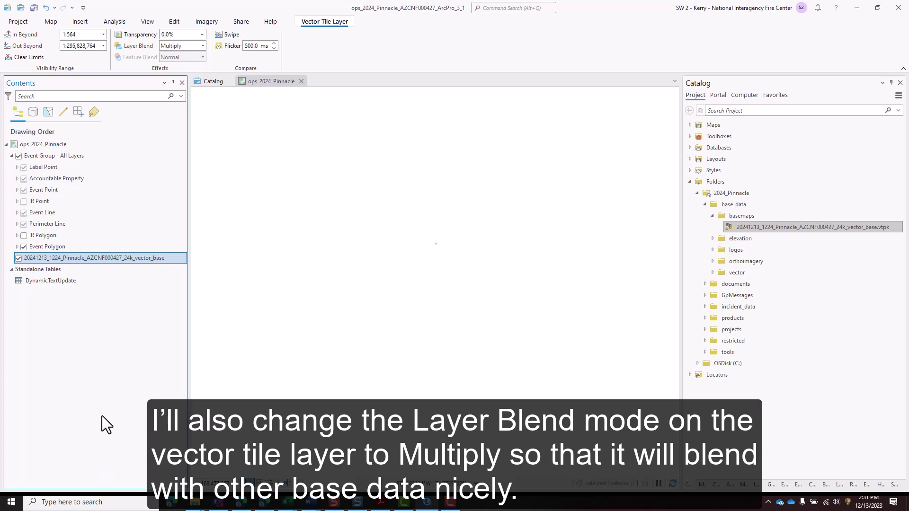
left_click(54, 24)
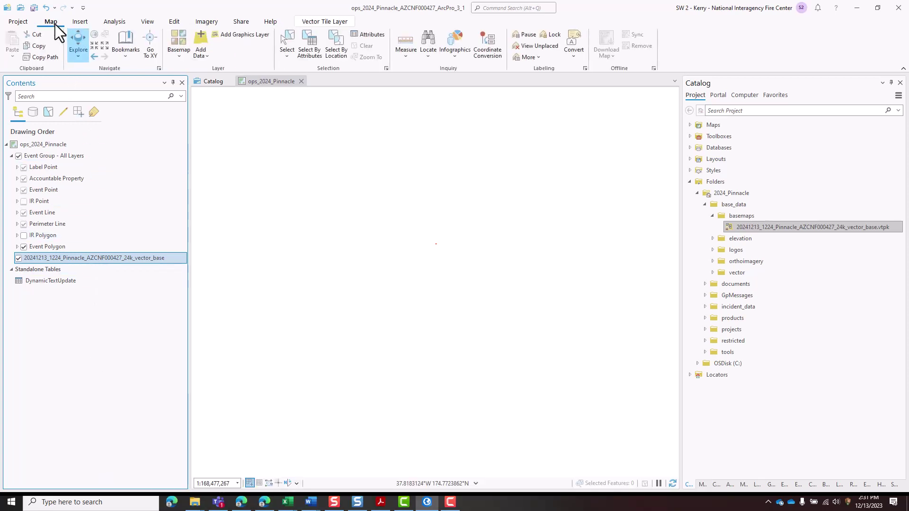
- Add the Esri Topographic basemap and remove World Topographic Map, keeping World_Hillshade
left_click(167, 55)
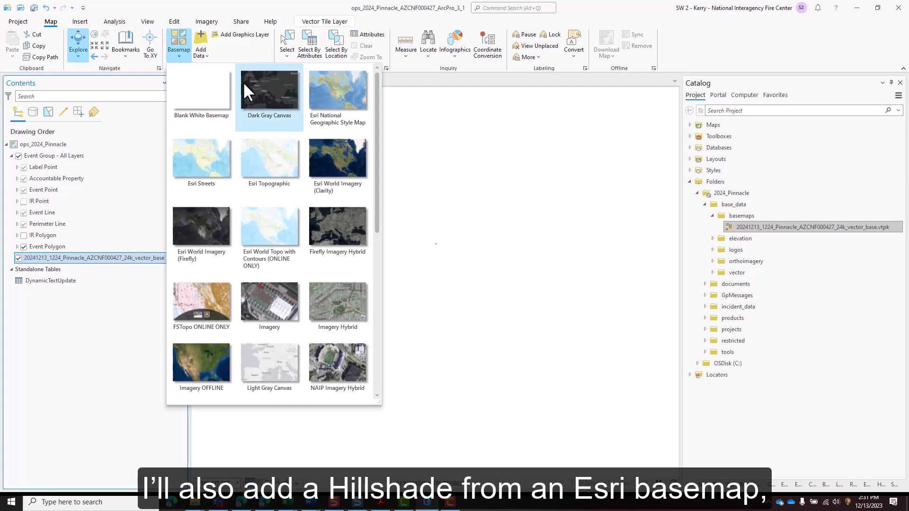
left_click(274, 149)
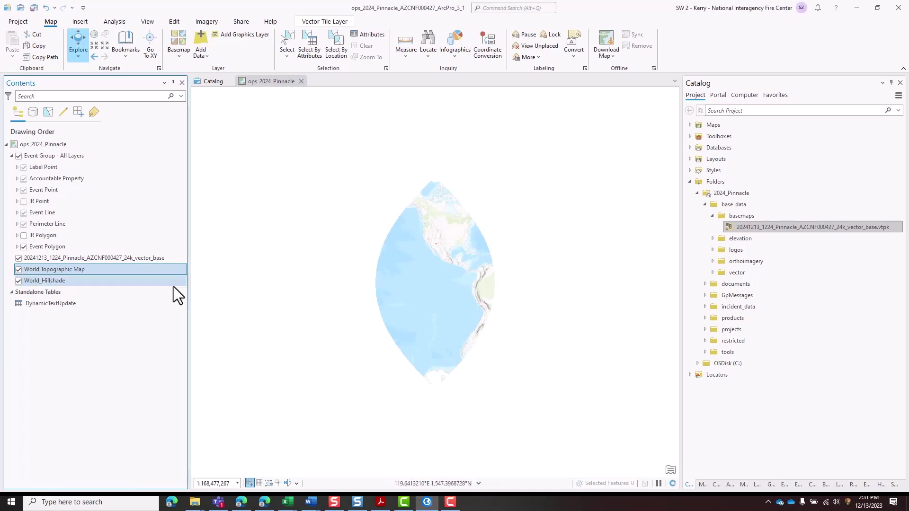
right_click(93, 270)
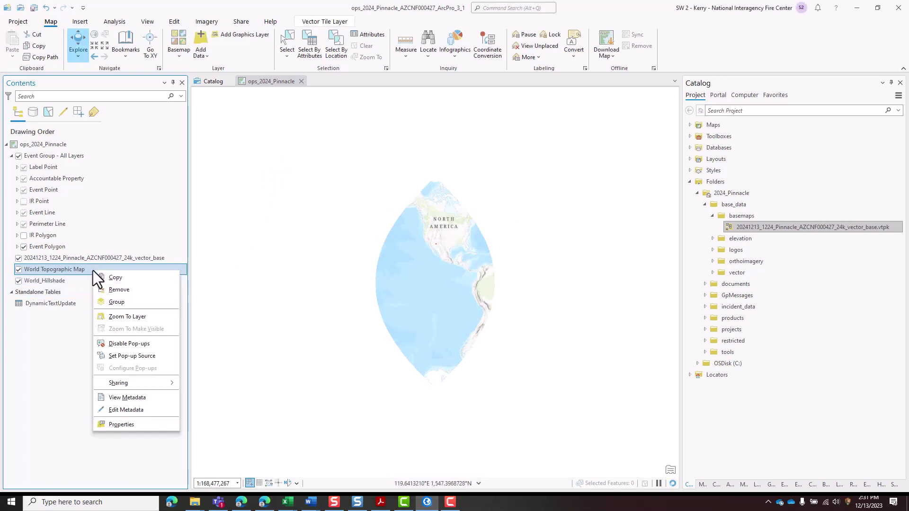
left_click(117, 291)
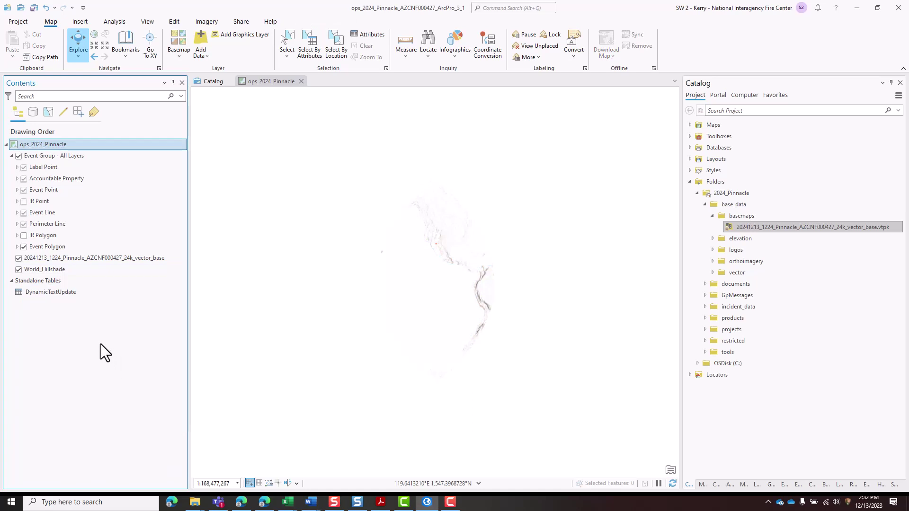
- Zoom the map to the Event Point layer's extent
left_click(92, 189)
right_click(92, 190)
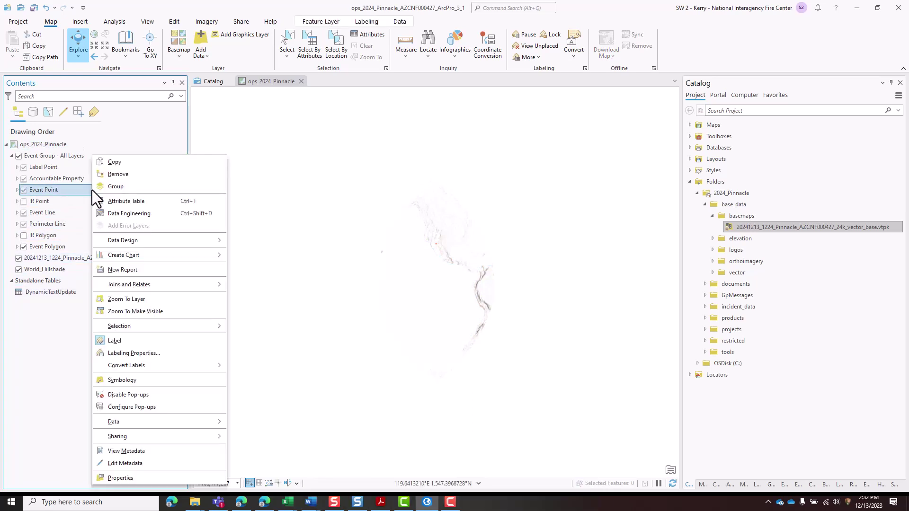
left_click(124, 301)
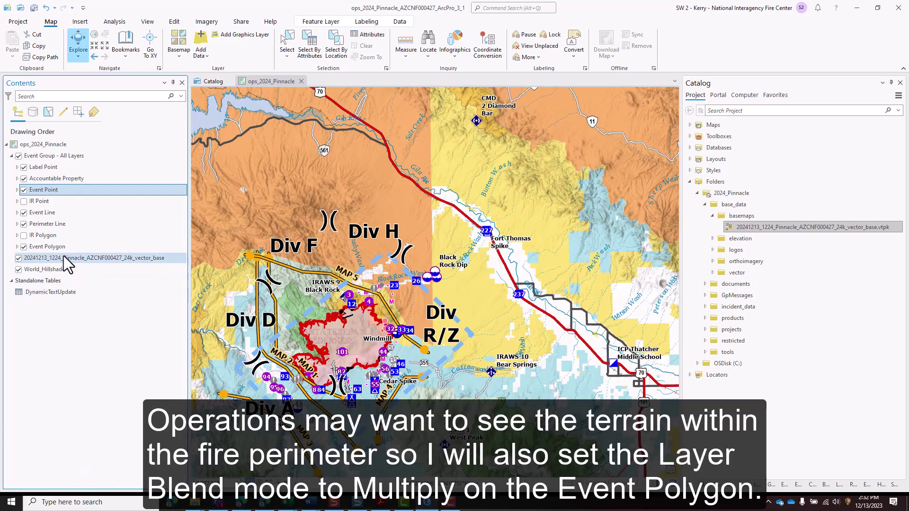
- Set the Event Polygon layer's Layer Blend to Multiply
left_click(64, 246)
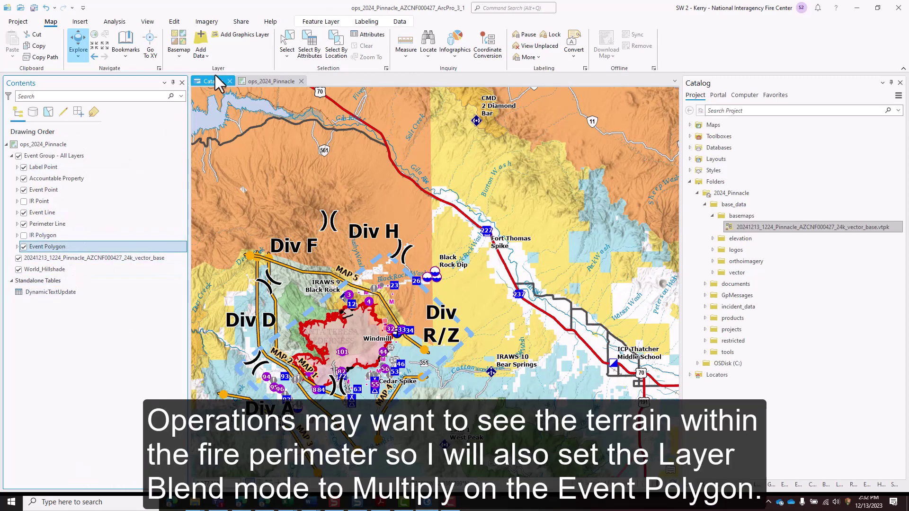
left_click(310, 21)
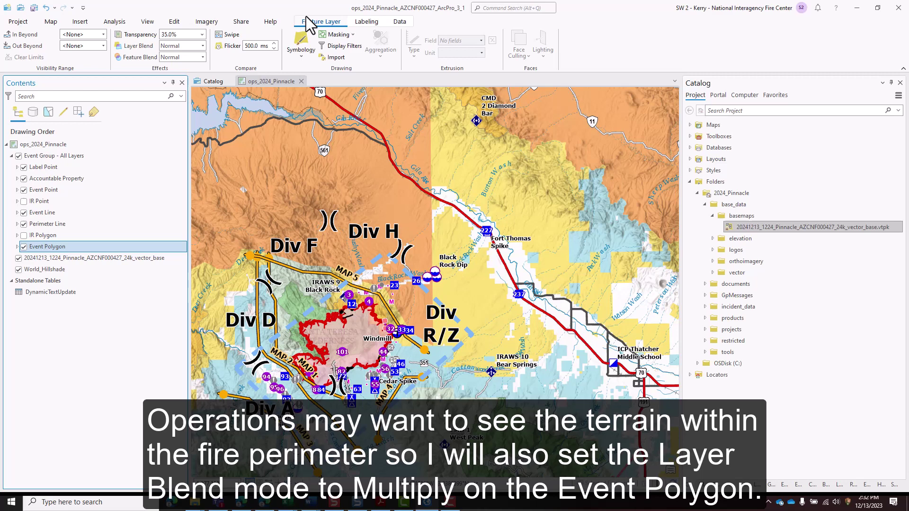
left_click(203, 46)
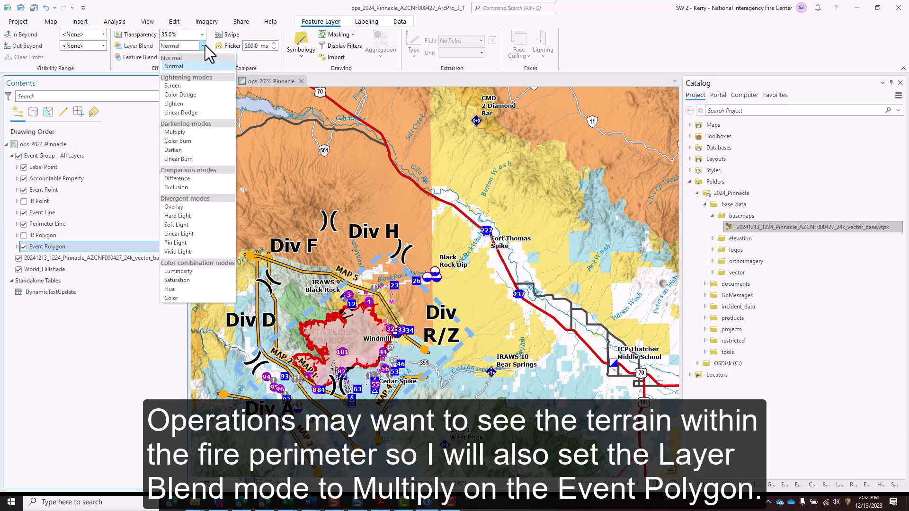
left_click(203, 132)
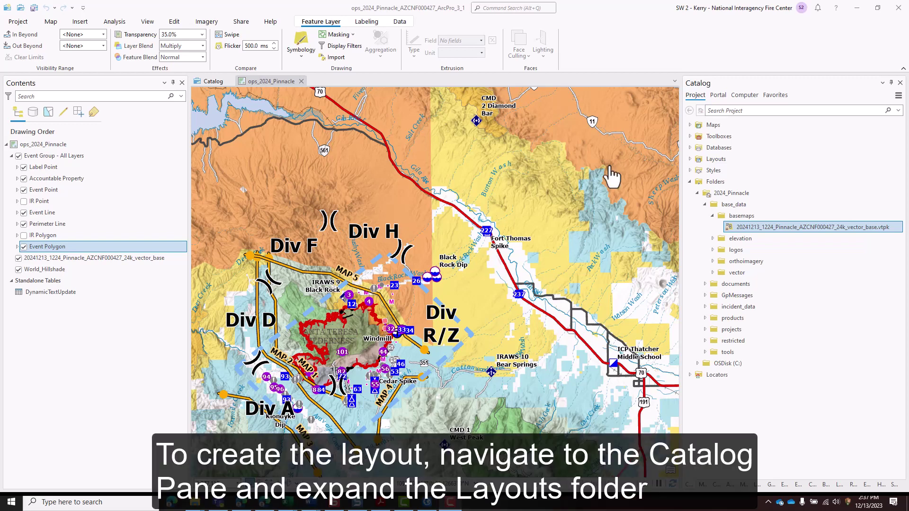
- Expand the Layouts folder in Catalog to list the project's layout templates
left_click(690, 158)
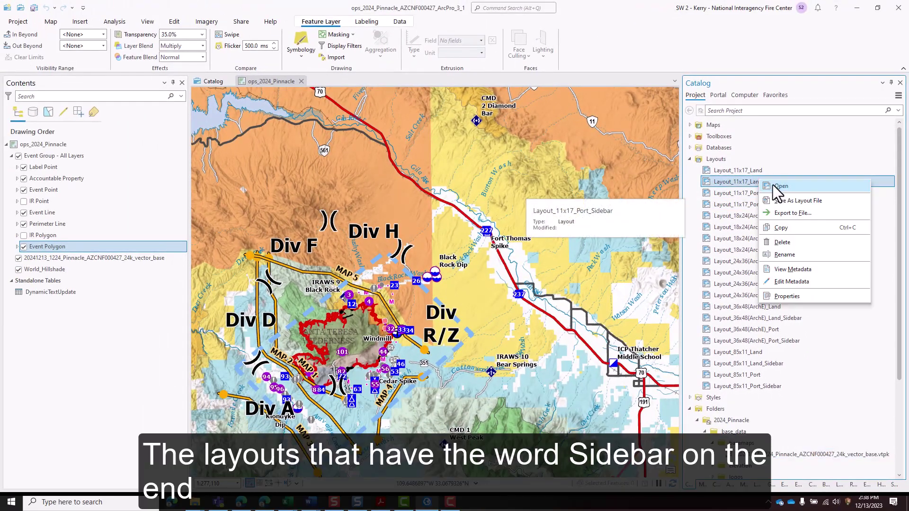
- Preview the Layout_11x17_Land_Sidebar and Layout_11x17_Land templates from Catalog
left_click(779, 187)
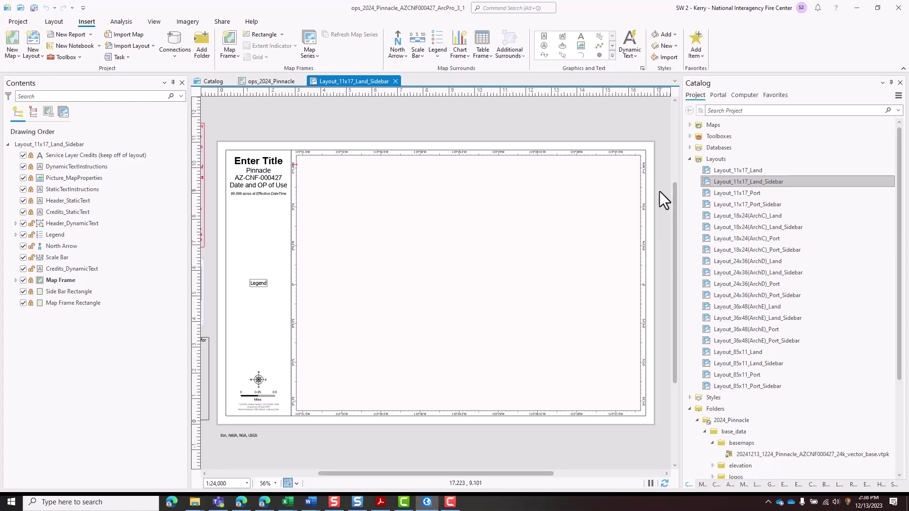
right_click(730, 172)
left_click(751, 178)
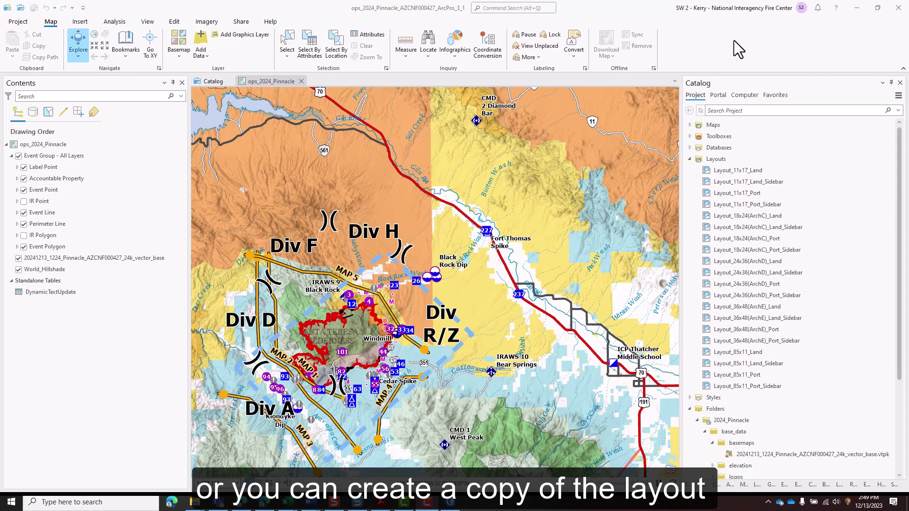
- Copy the Layout_36x48(ArchE)_Land_Sidebar template and paste it into the Layouts folder
right_click(780, 318)
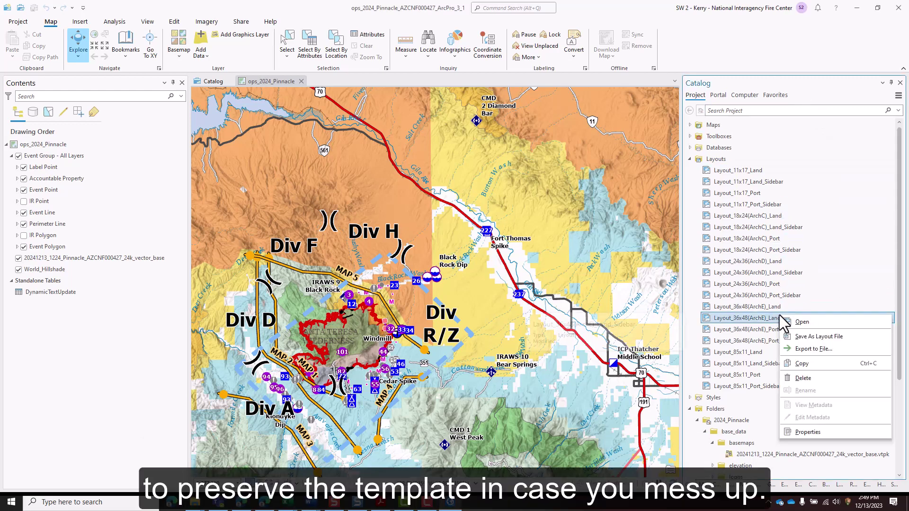
left_click(804, 363)
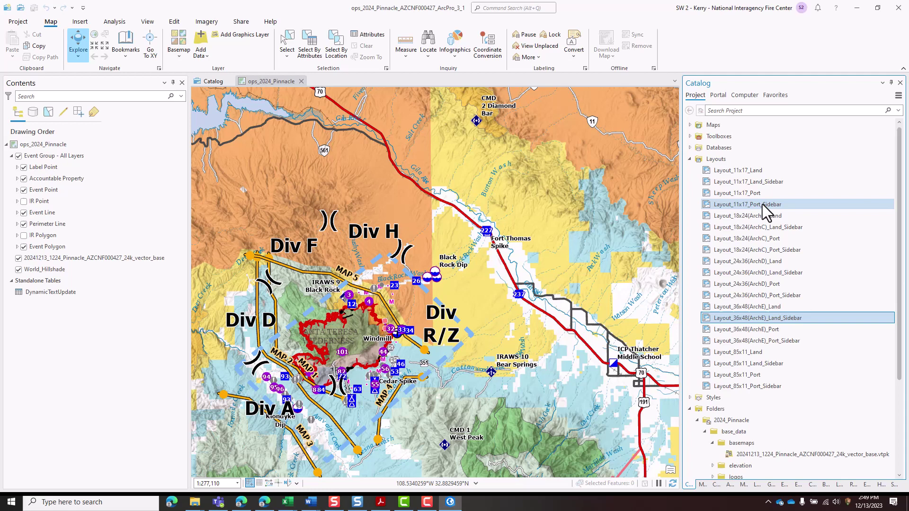
right_click(712, 161)
left_click(728, 180)
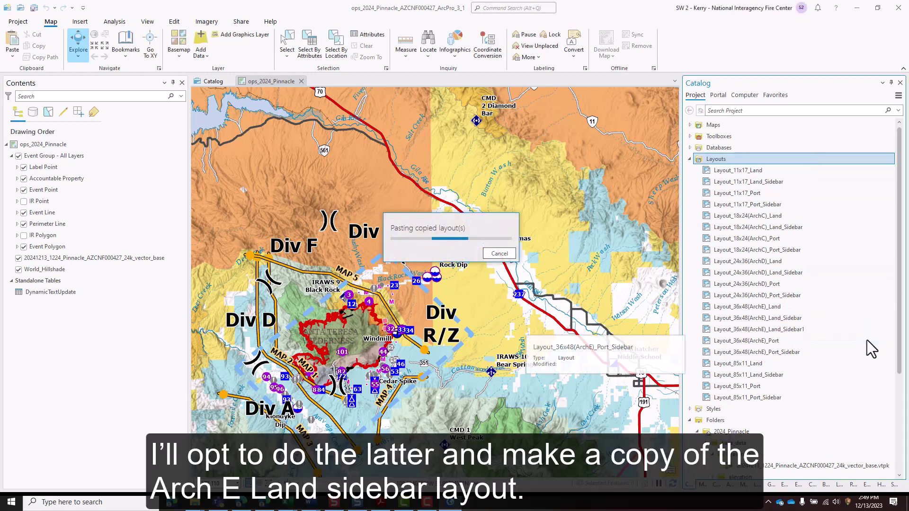
- Rename the pasted layout copy to ops_arch_e_land
left_click(791, 330)
key("F2")
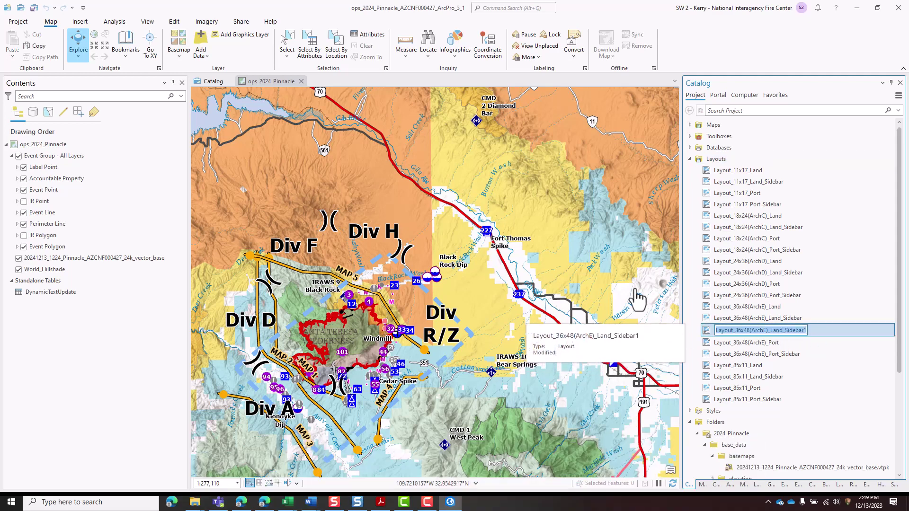
type("ops_")
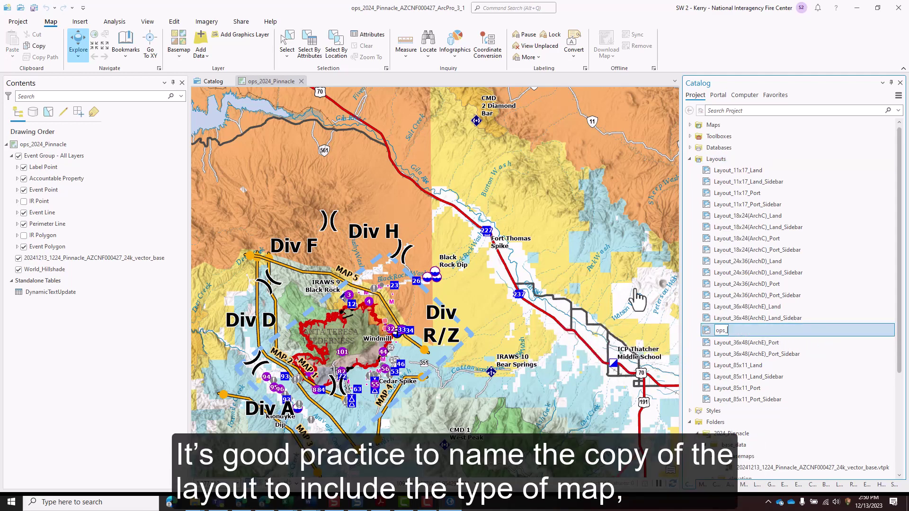
type("arch_e_")
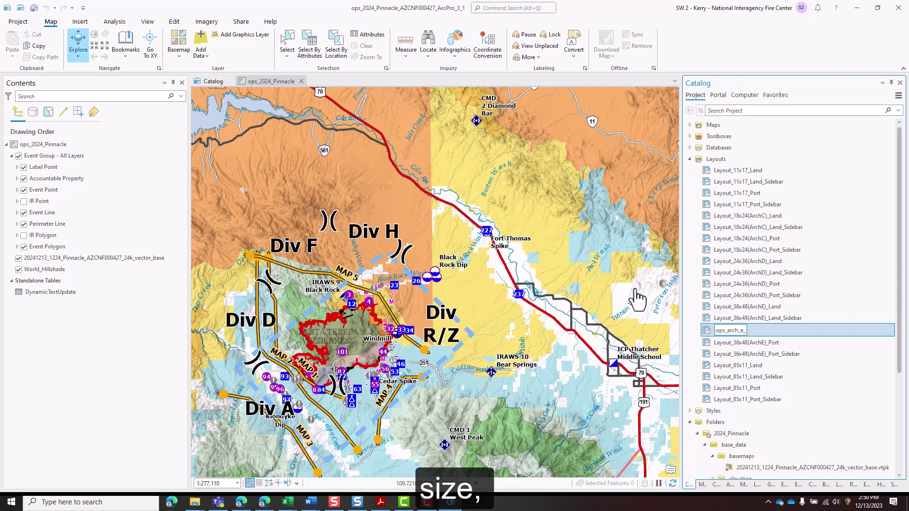
type("land")
key("Return")
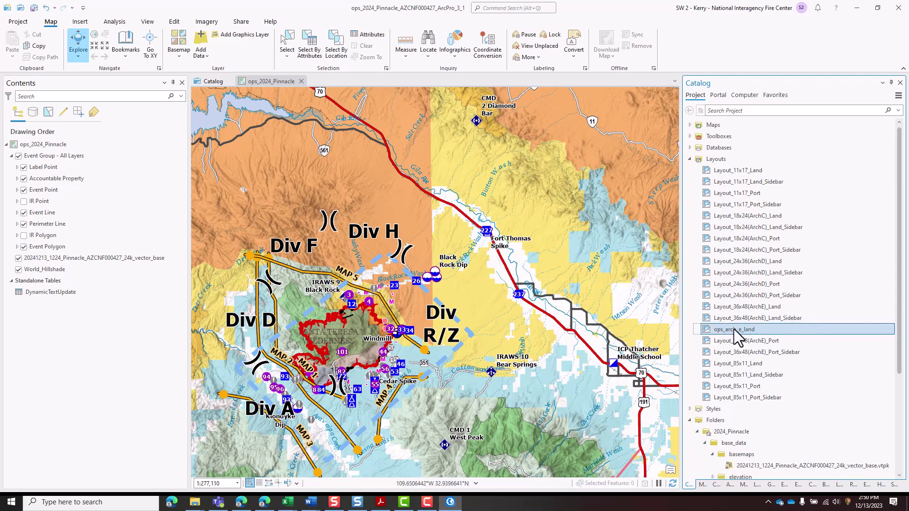
right_click(738, 330)
- Open the ops_arch_e_land layout and expand its Map Frame to show the ops_2024_Pinnacle layers
left_click(788, 293)
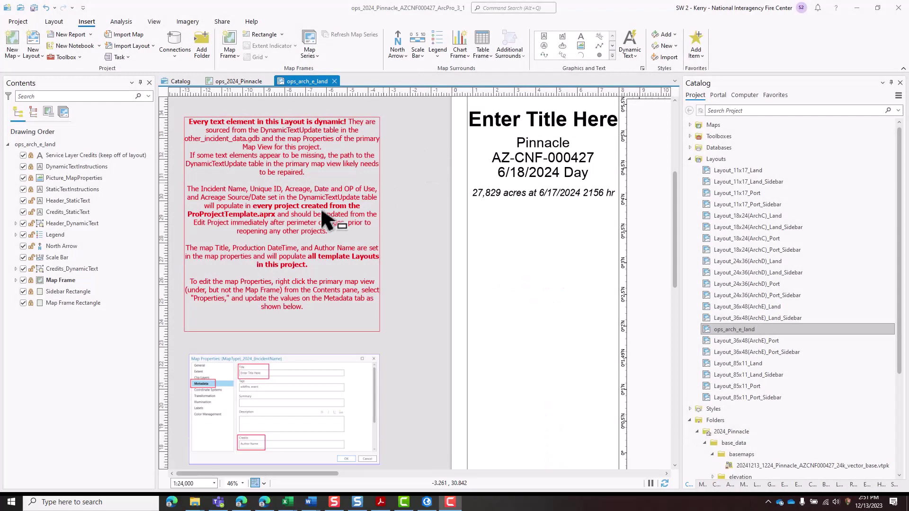
left_click(16, 281)
- In ops_2024_Pinnacle metadata, set Title to 'Operations' and Credits to the author's user name, then apply
right_click(68, 305)
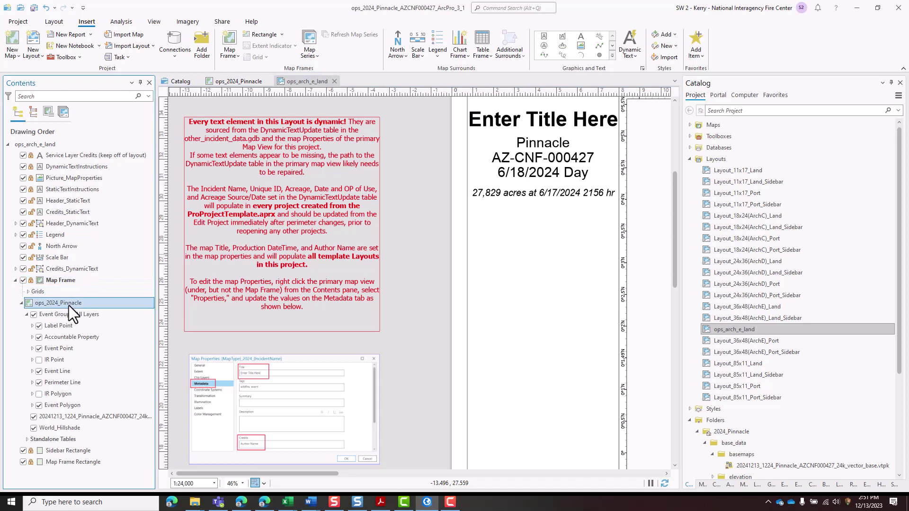
left_click(139, 223)
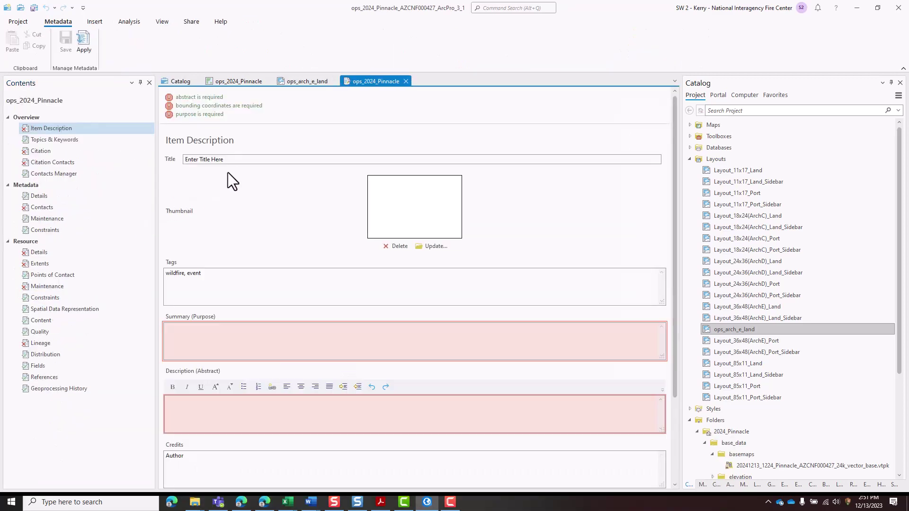
triple_click(233, 159)
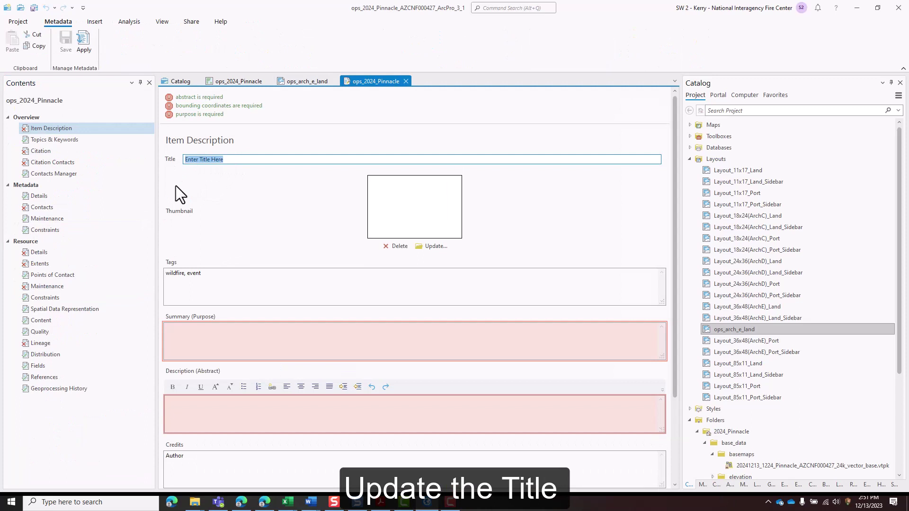
type("Operations")
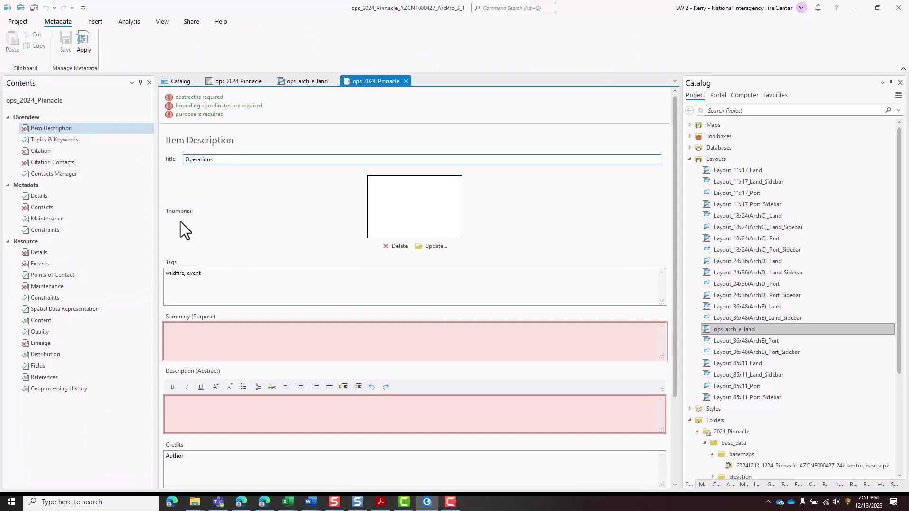
triple_click(201, 453)
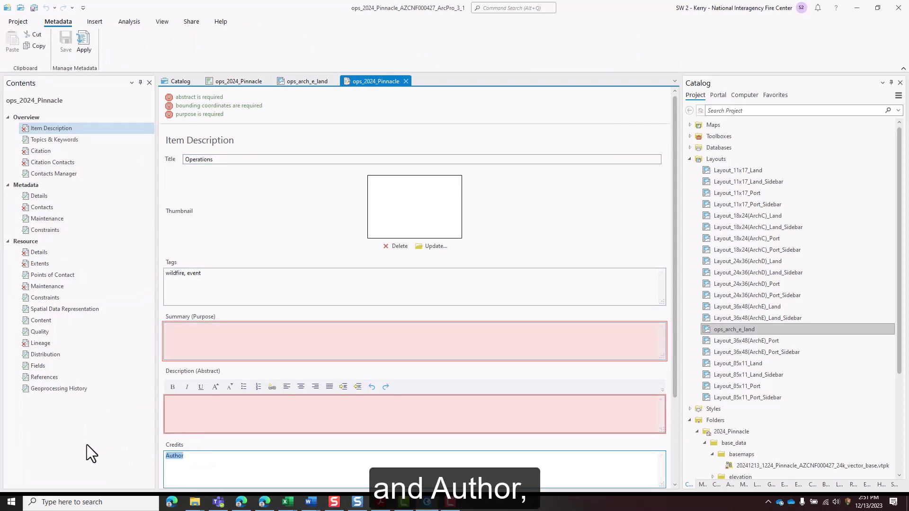
type("pparker")
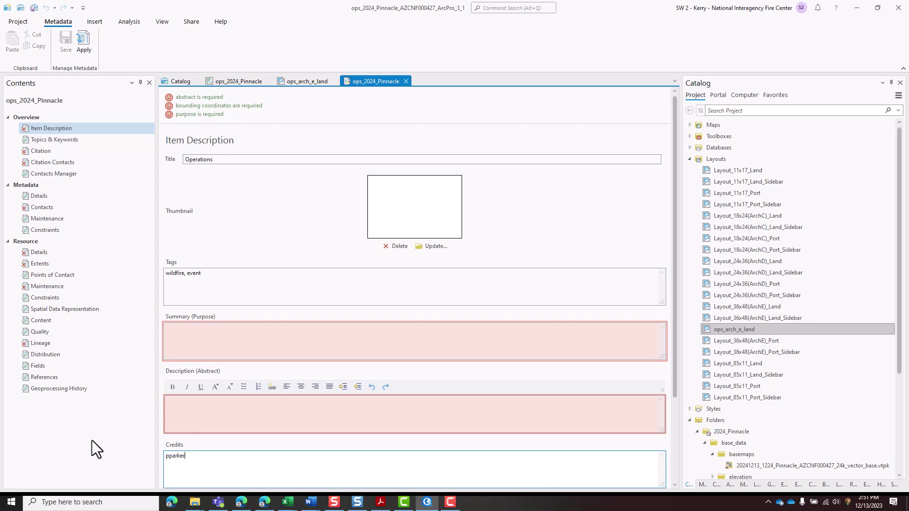
left_click(90, 38)
left_click(406, 82)
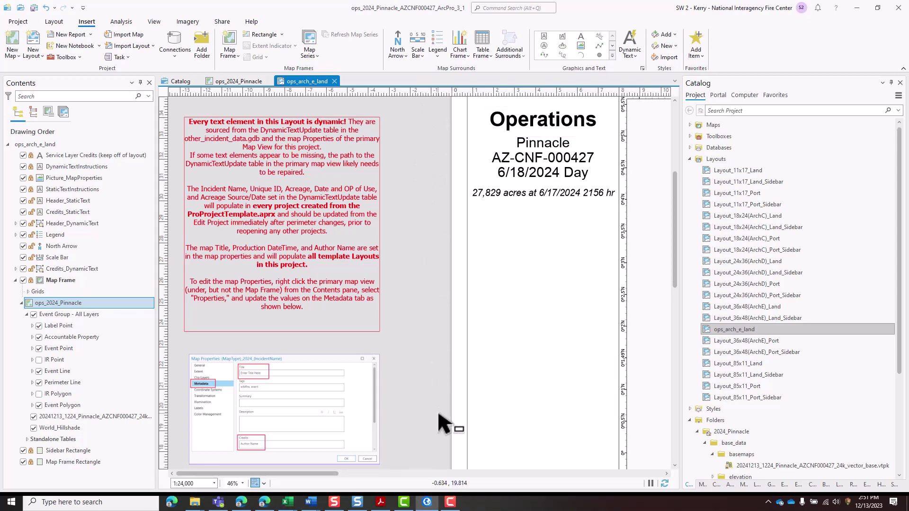
- Inspect the north arrow, scale bar and credits at the sidebar bottom, then refresh the layout's dynamic text
scroll(441, 426, "down", 2)
left_click_drag(439, 415, 420, 156)
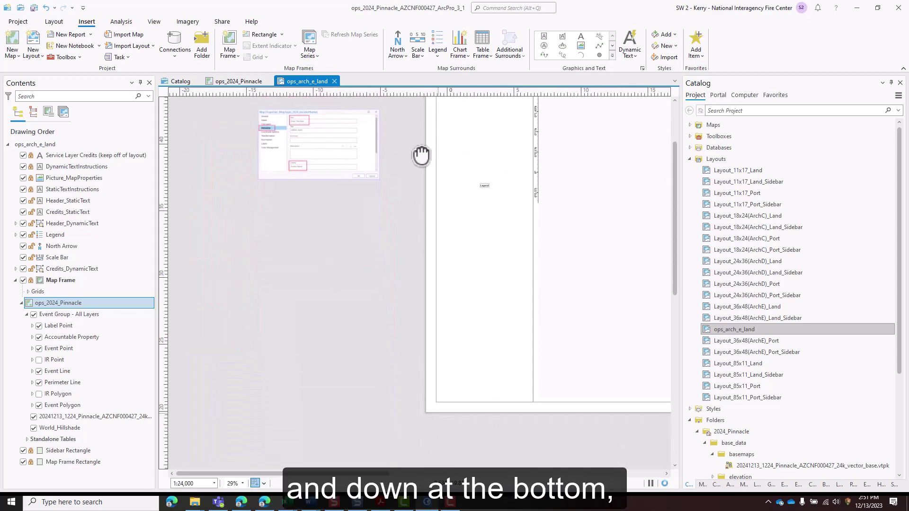
scroll(460, 387, "up", 4)
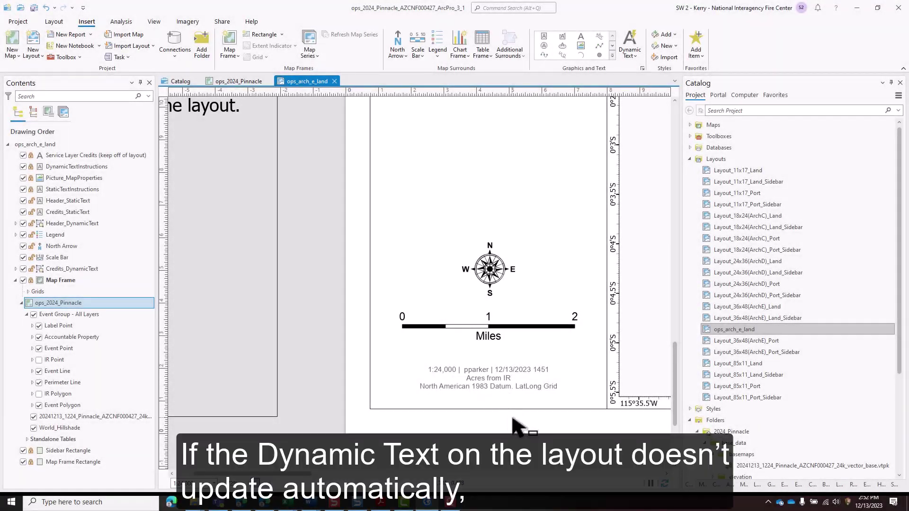
left_click(665, 483)
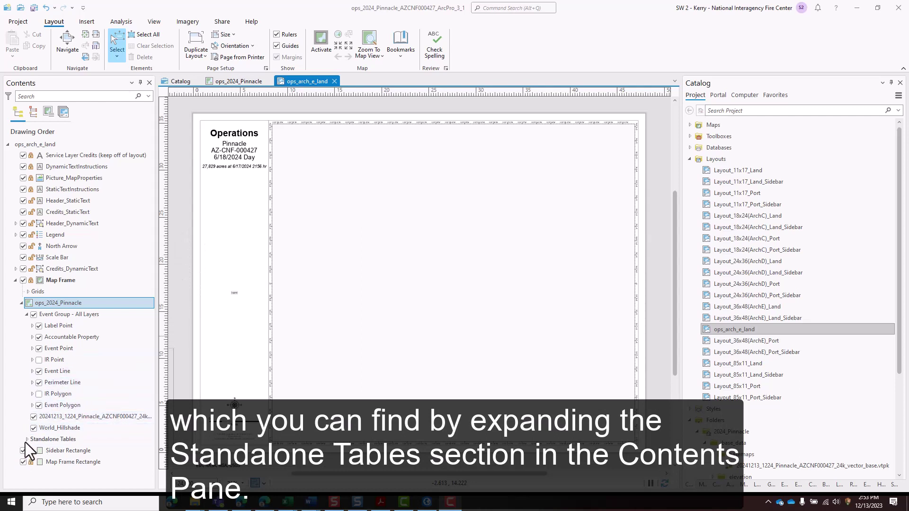
- Open the DynamicTextUpdate standalone table to review the incident values, then close it
left_click(26, 439)
left_click(73, 448)
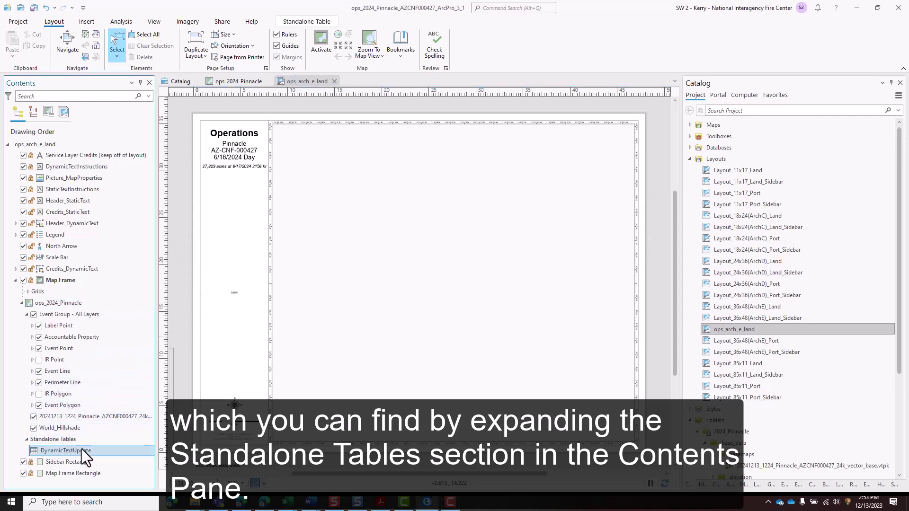
right_click(82, 449)
left_click(129, 195)
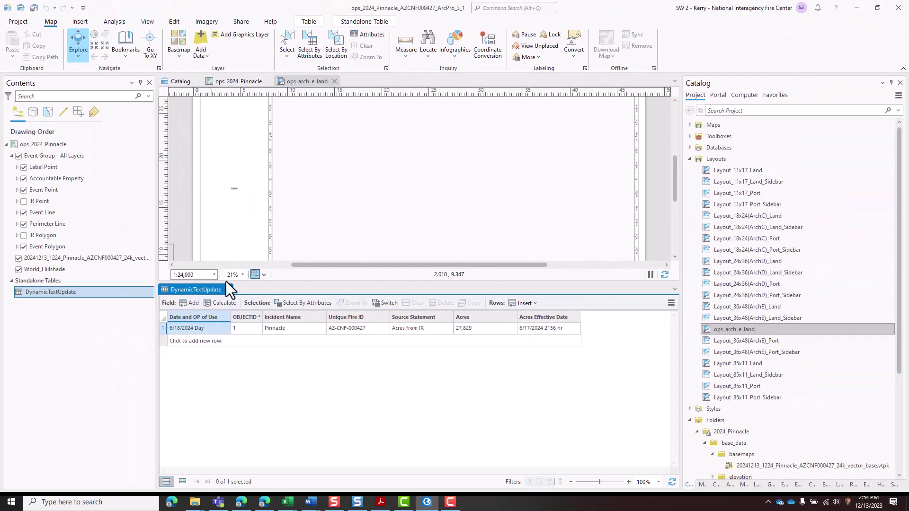
left_click(228, 290)
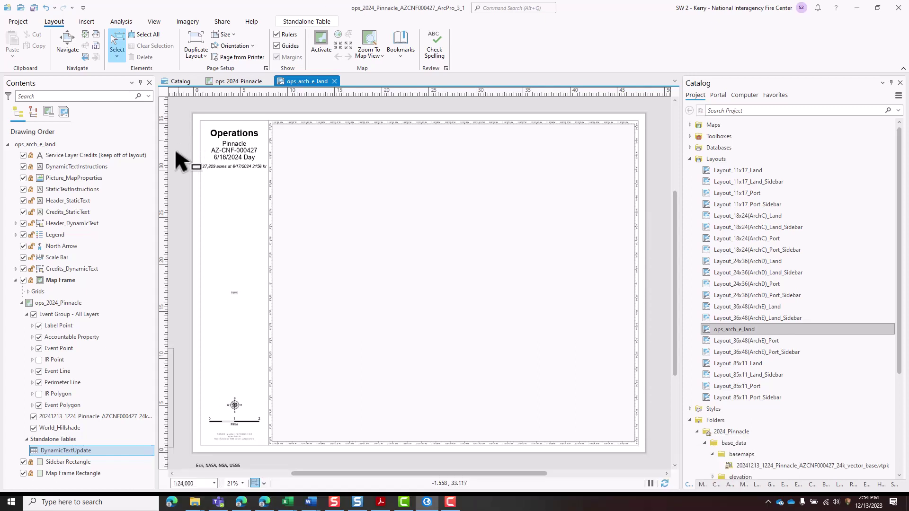
- Zoom the map frame to the Event Point layer and activate the frame for navigation
right_click(107, 348)
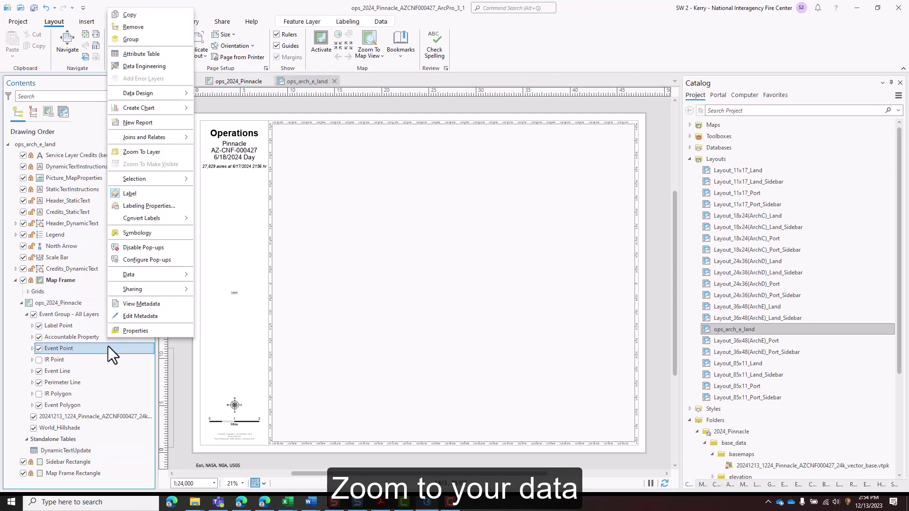
left_click(153, 153)
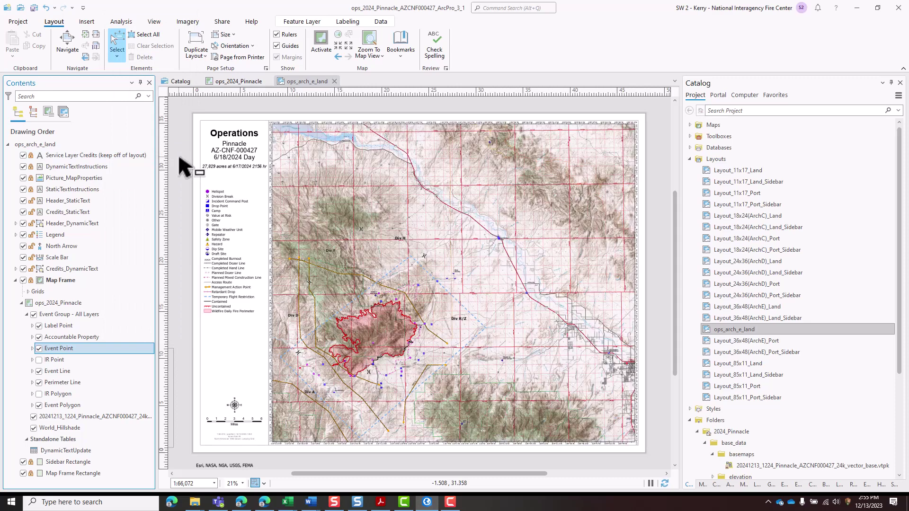
left_click(314, 39)
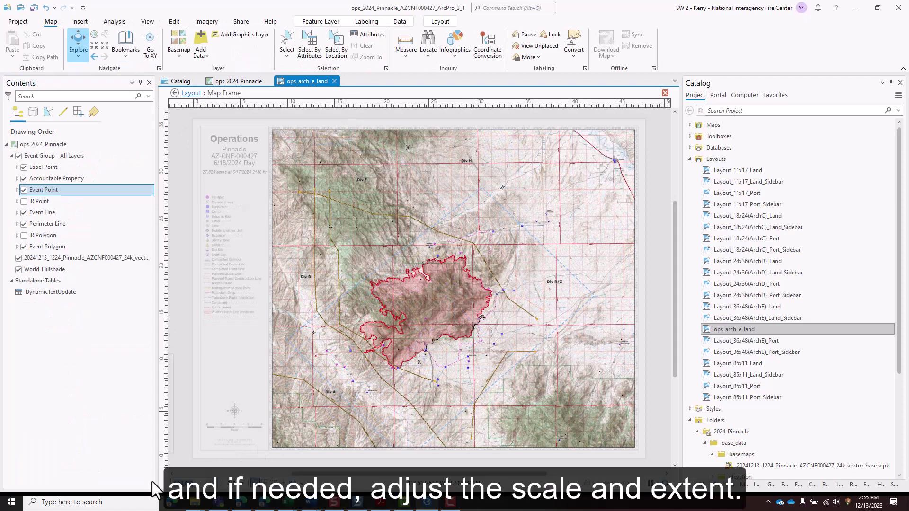